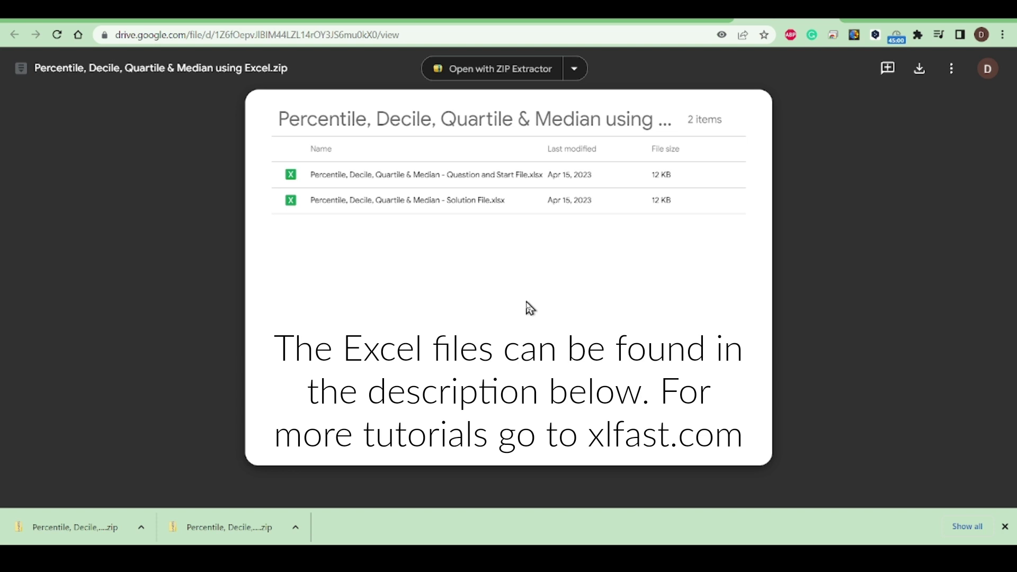
Download the 'Percentile, Decile, Quartile & Median using Excel.zip' archive from its Drive preview
click(919, 77)
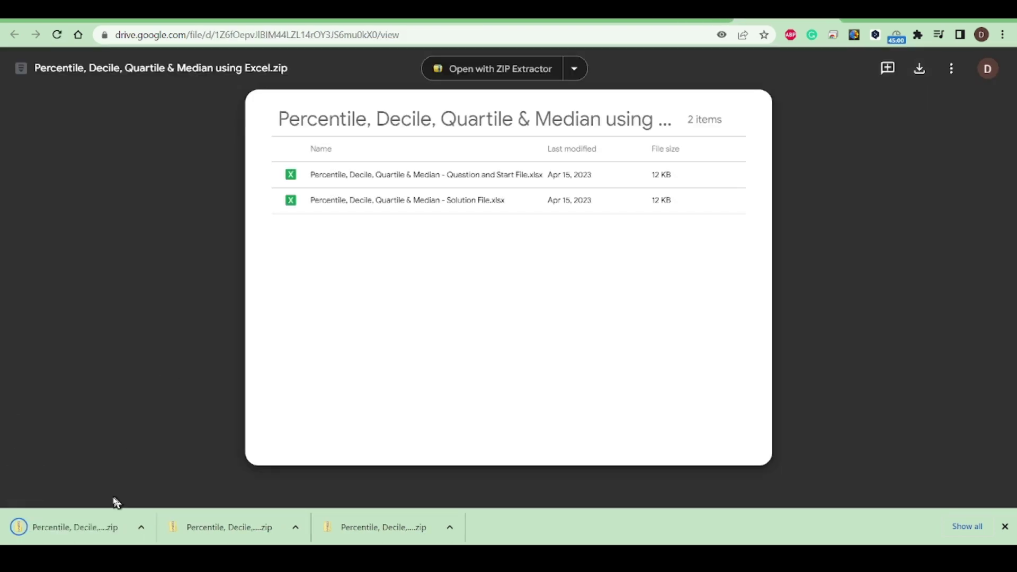
Open 'Question and Start File.xlsx' from the downloaded zip in Excel
click(104, 527)
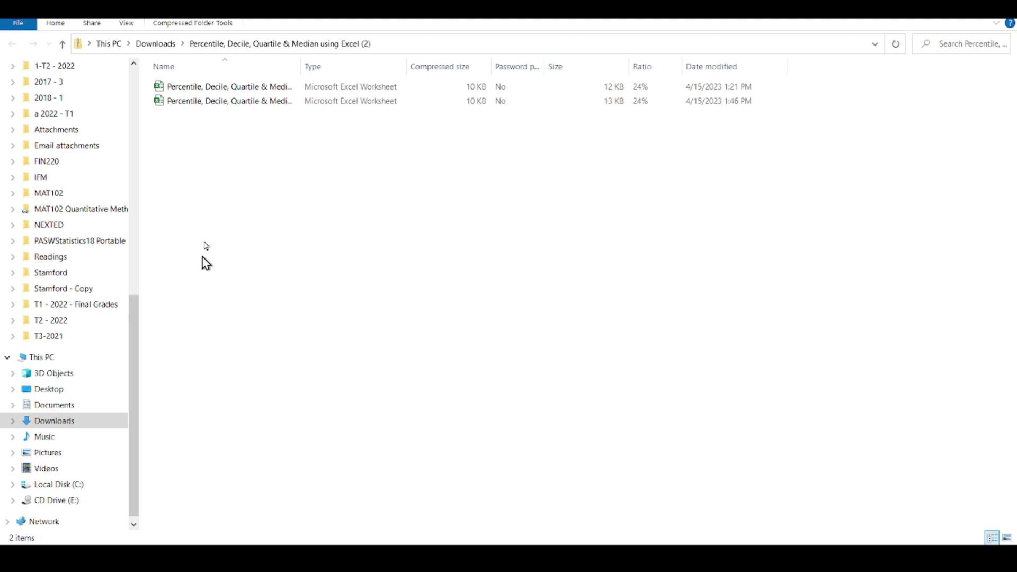
drag(300, 66, 400, 66)
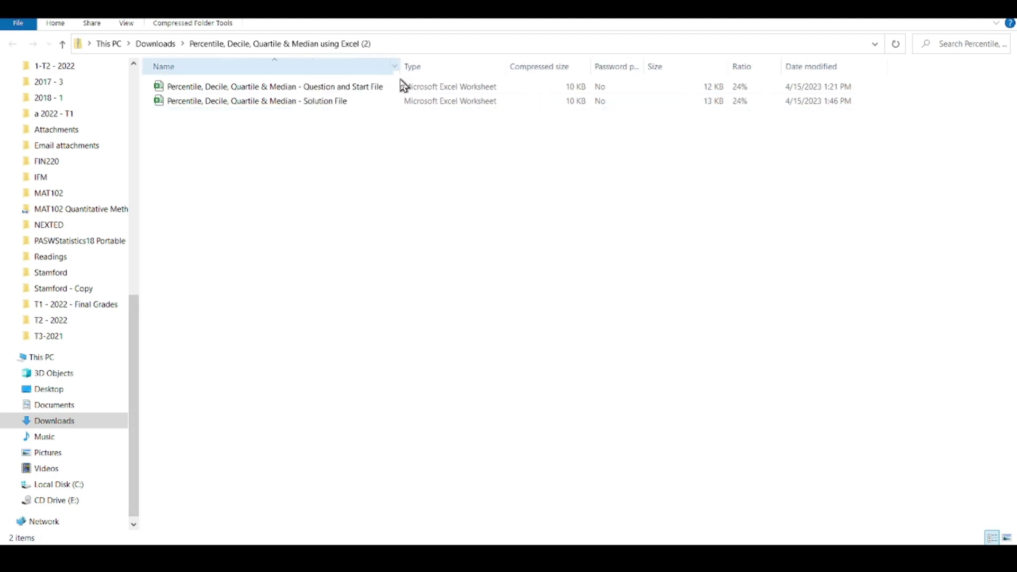
click(266, 90)
double_click(266, 95)
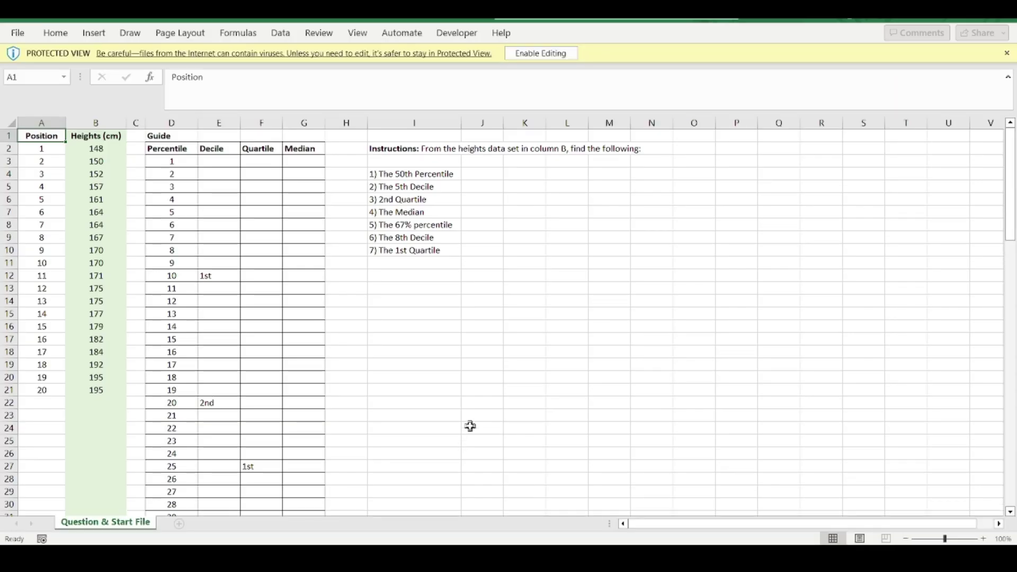
Enable editing and review the 20 heights in column B, from 148 to 195 cm
click(523, 52)
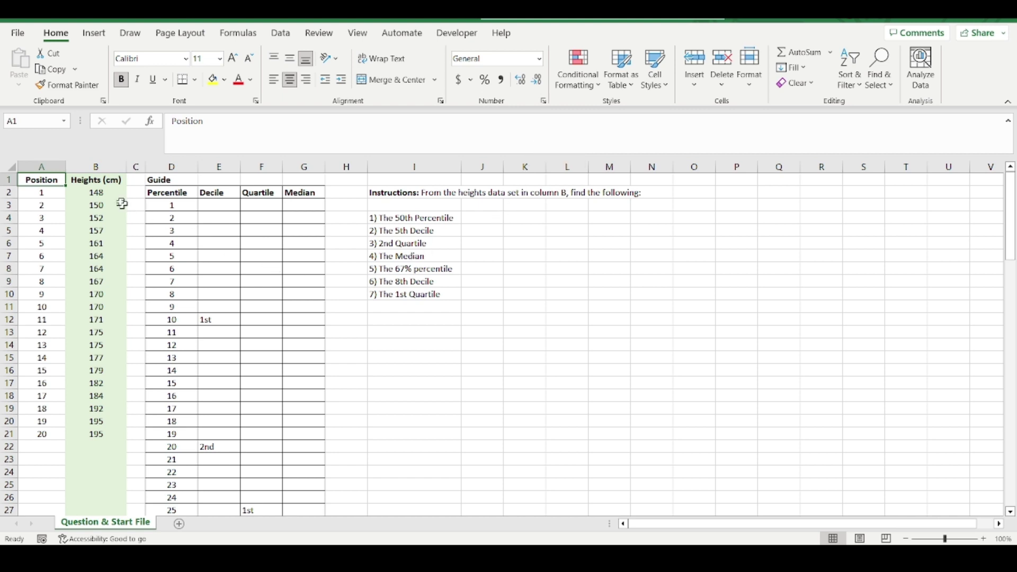
drag(111, 193, 112, 435)
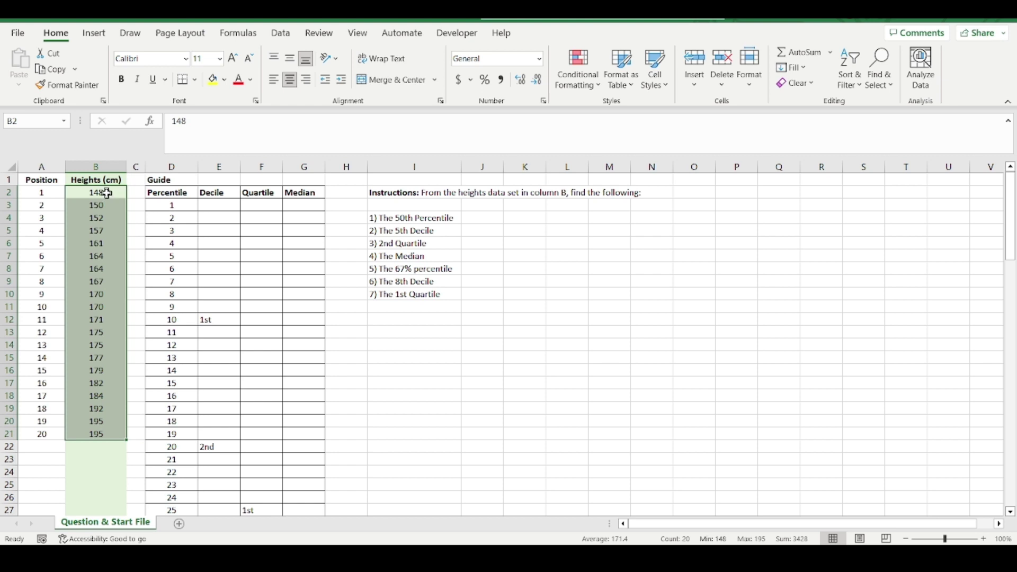
click(107, 192)
click(103, 430)
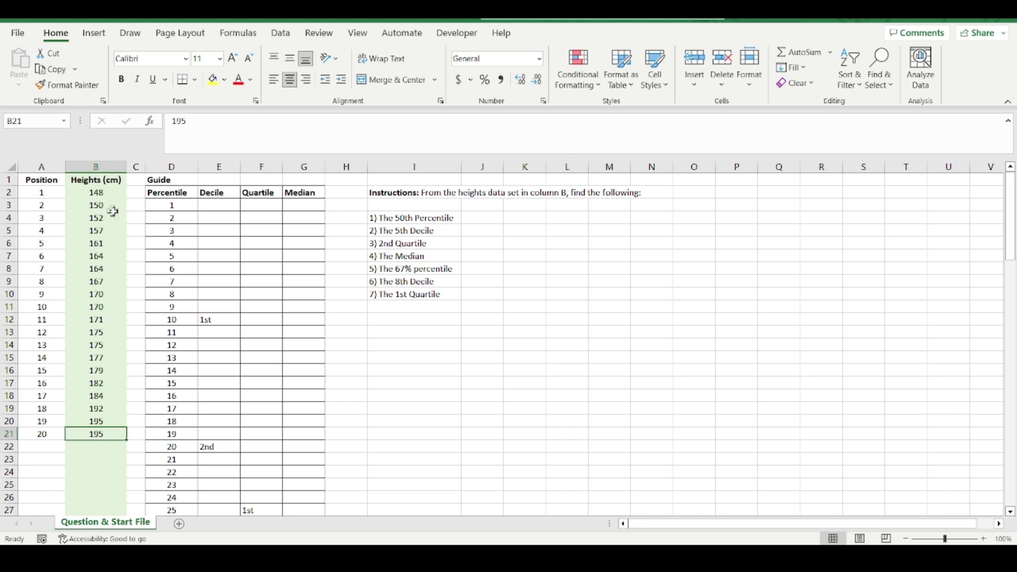
click(87, 182)
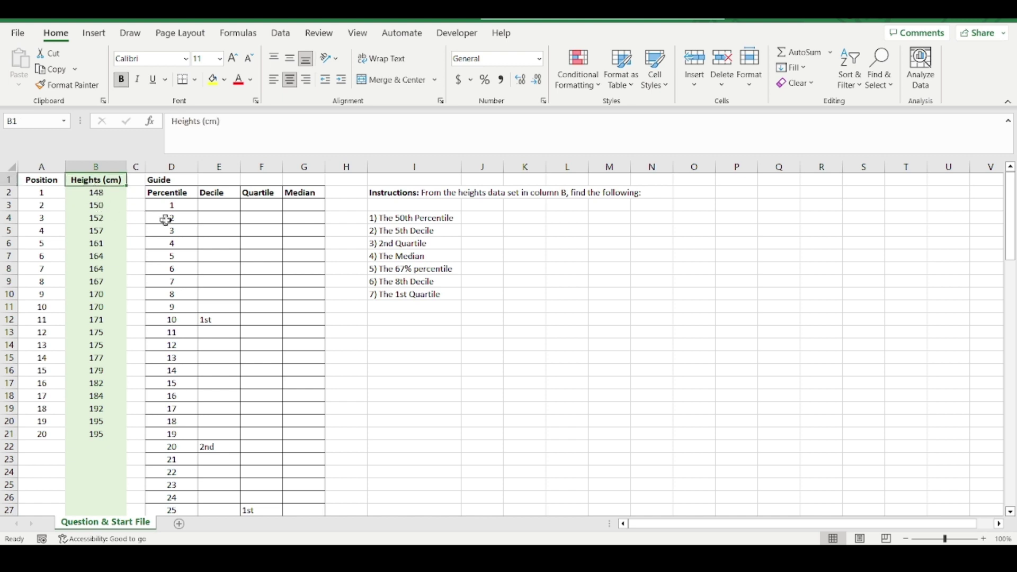
Review the Percentile, Decile and Quartile columns of the guide table
click(181, 195)
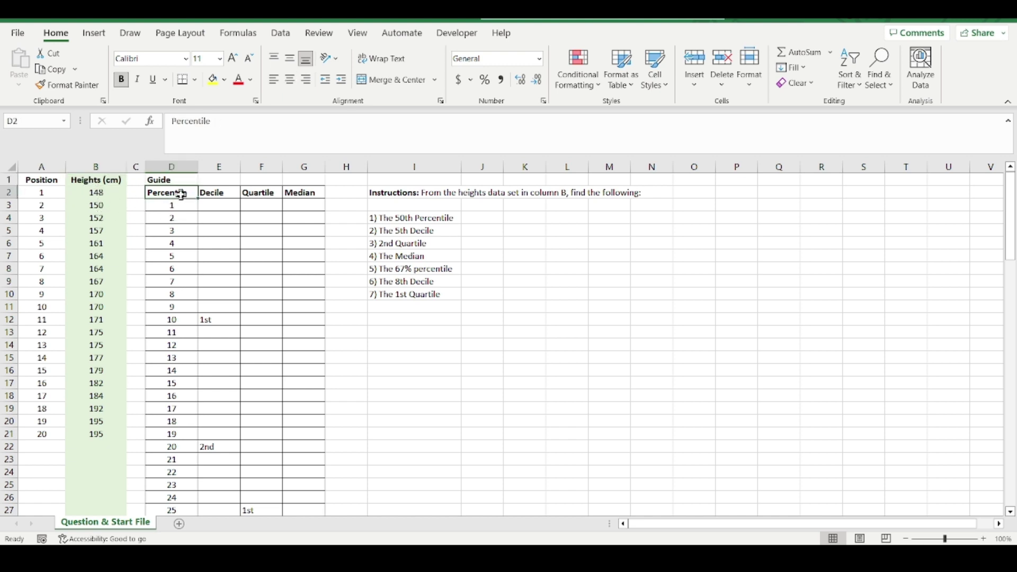
click(213, 194)
click(257, 193)
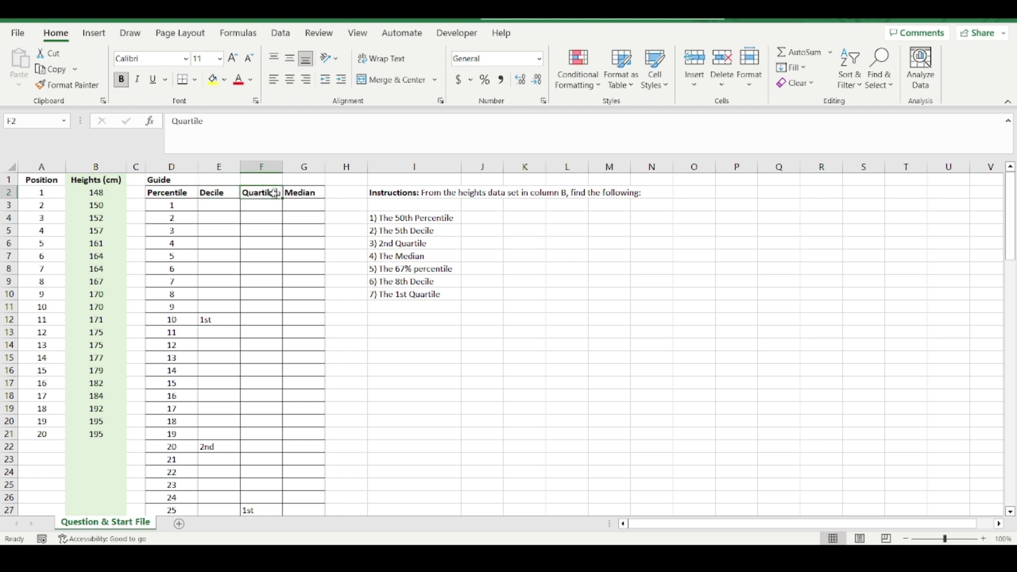
click(177, 194)
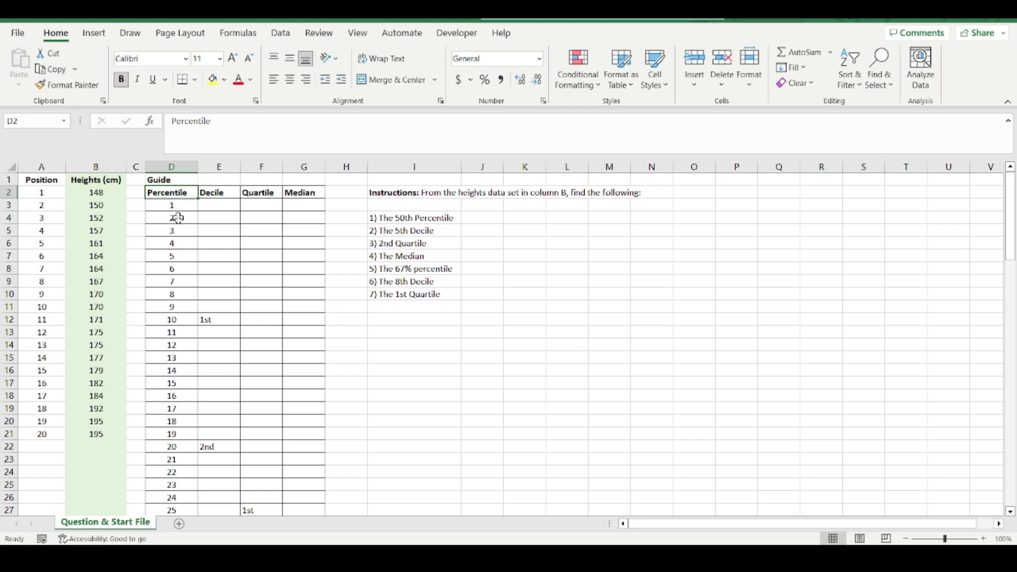
scroll(183, 258, down, 20)
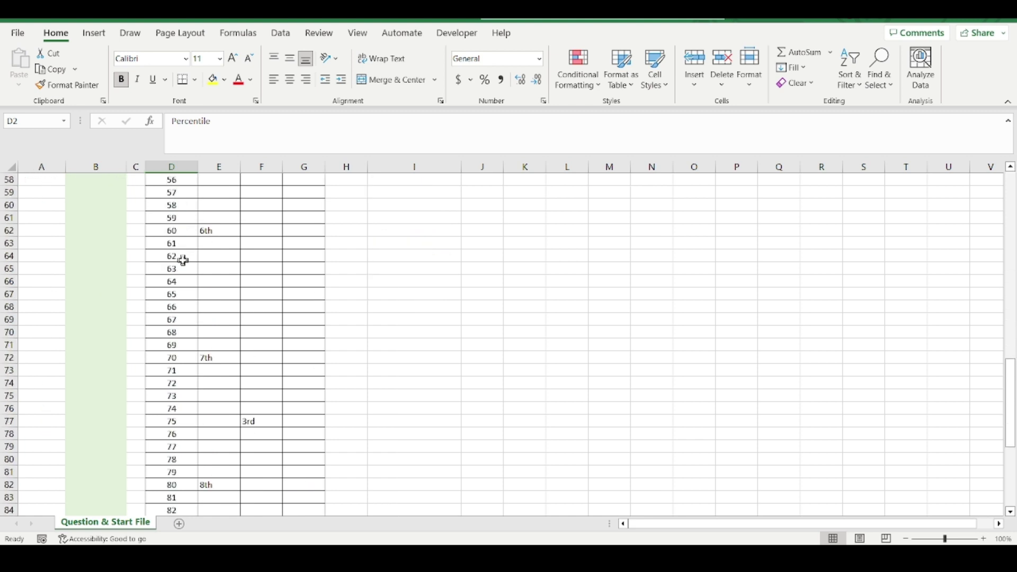
scroll(183, 260, up, 20)
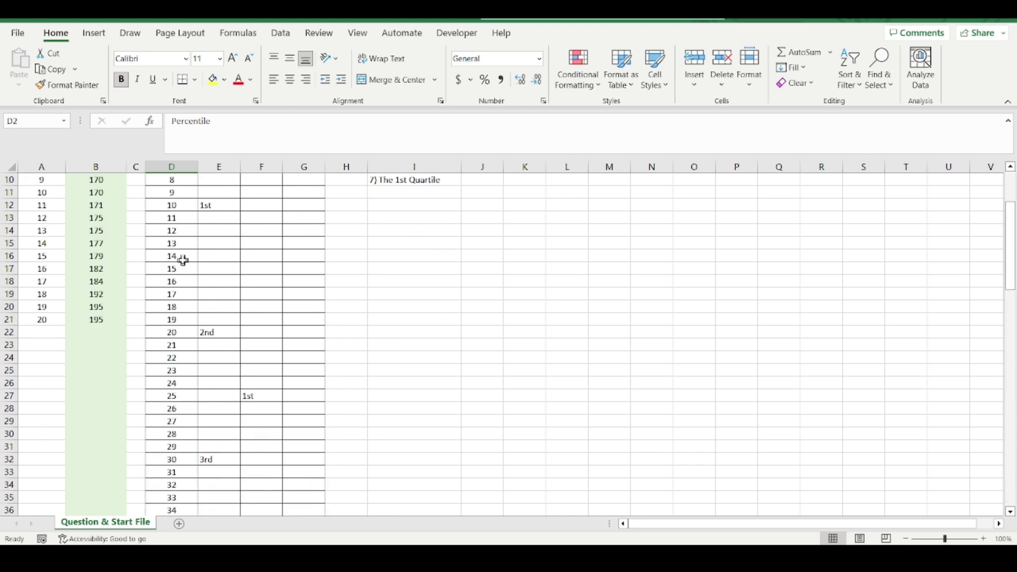
click(174, 203)
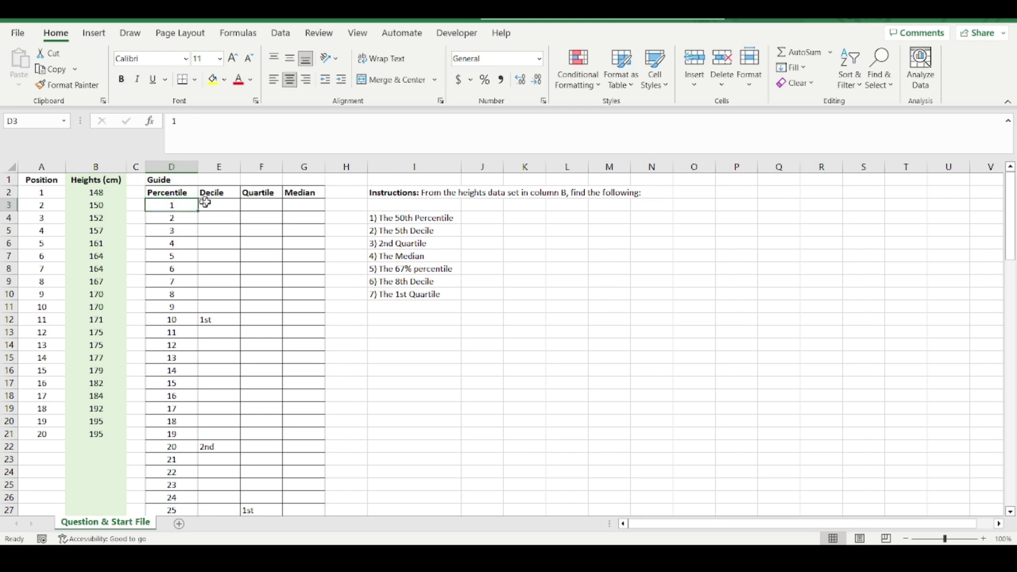
click(220, 205)
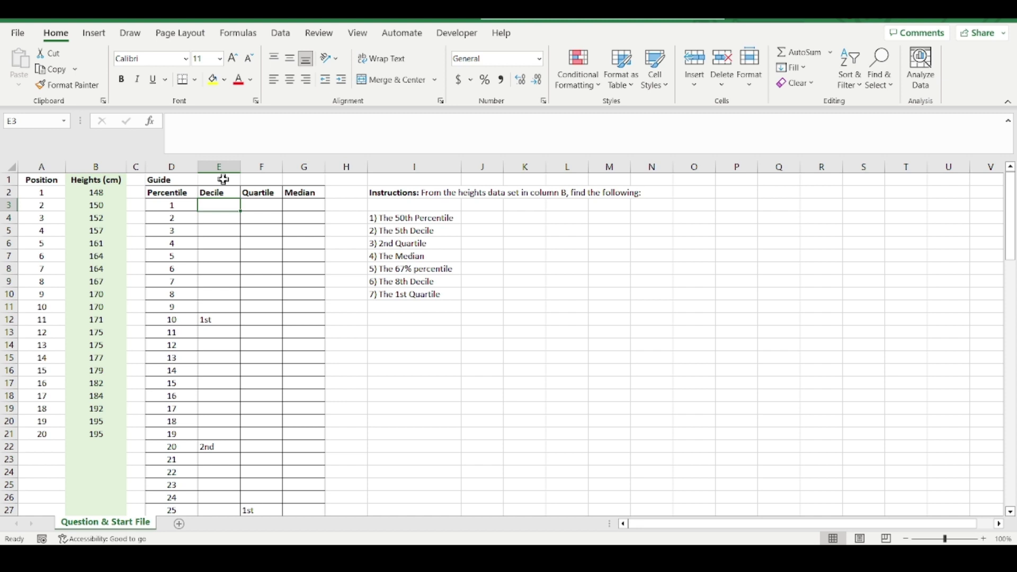
click(227, 316)
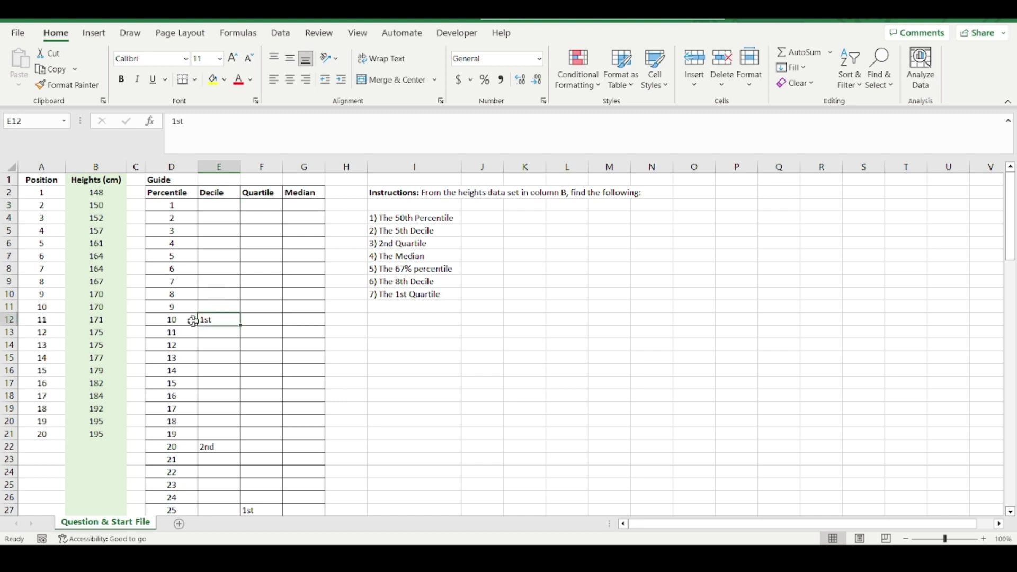
click(176, 321)
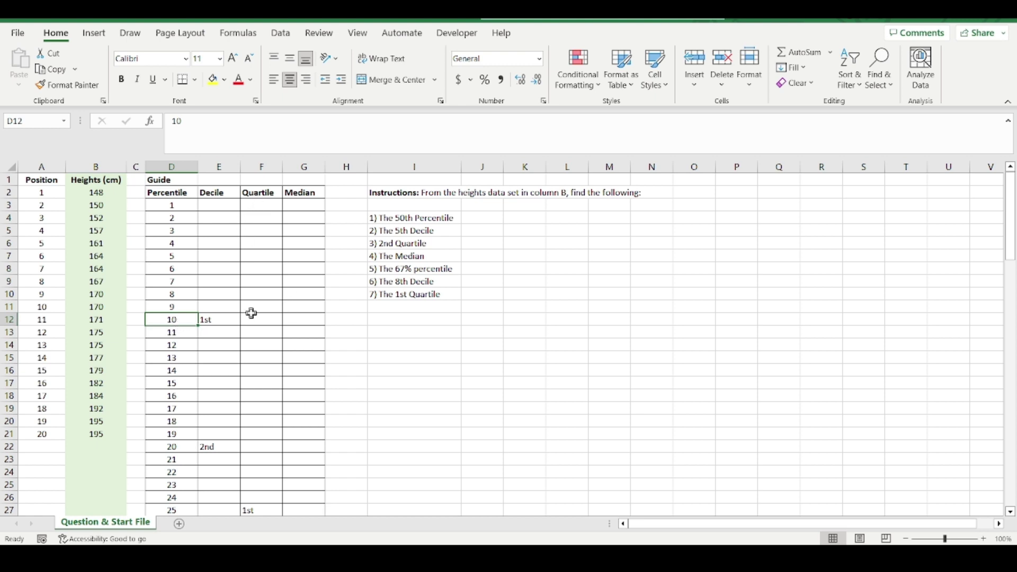
scroll(251, 313, down, 4)
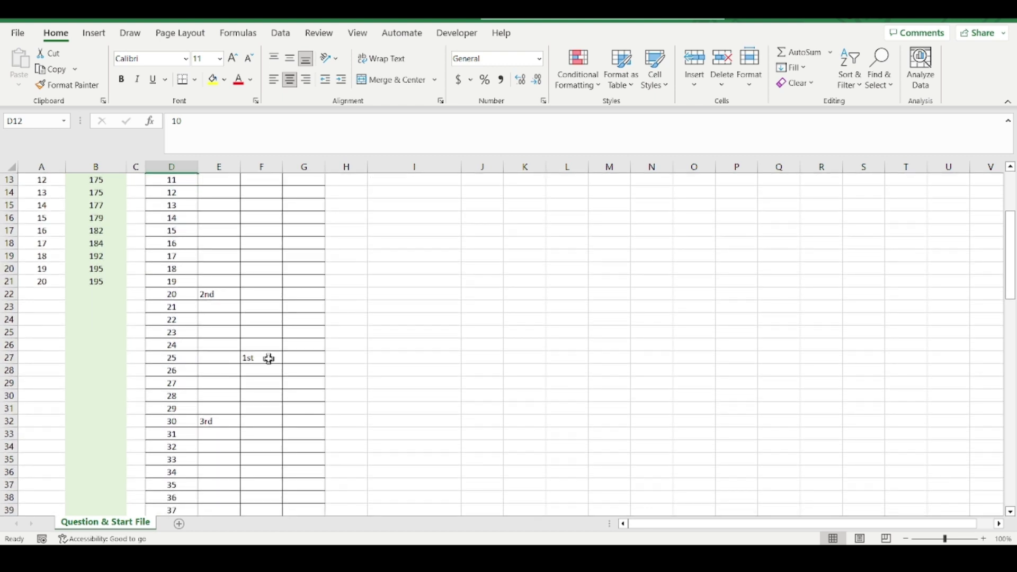
click(269, 359)
click(178, 361)
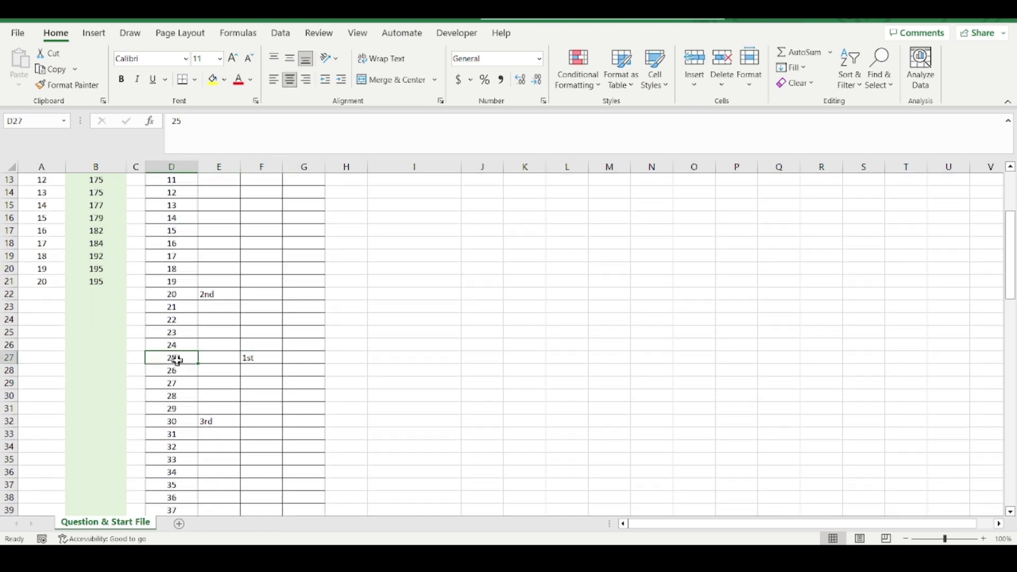
scroll(276, 371, up, 4)
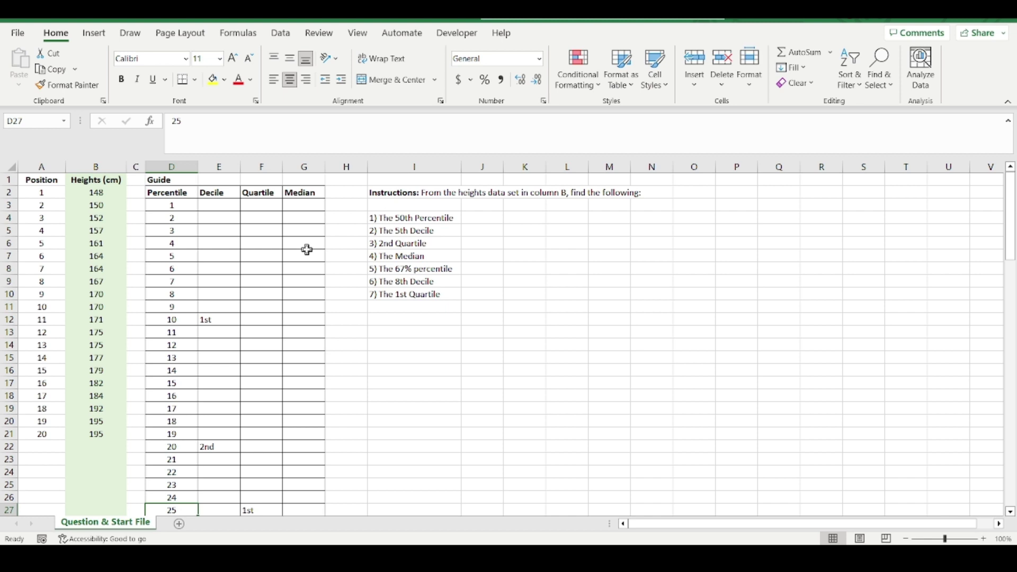
scroll(307, 250, down, 15)
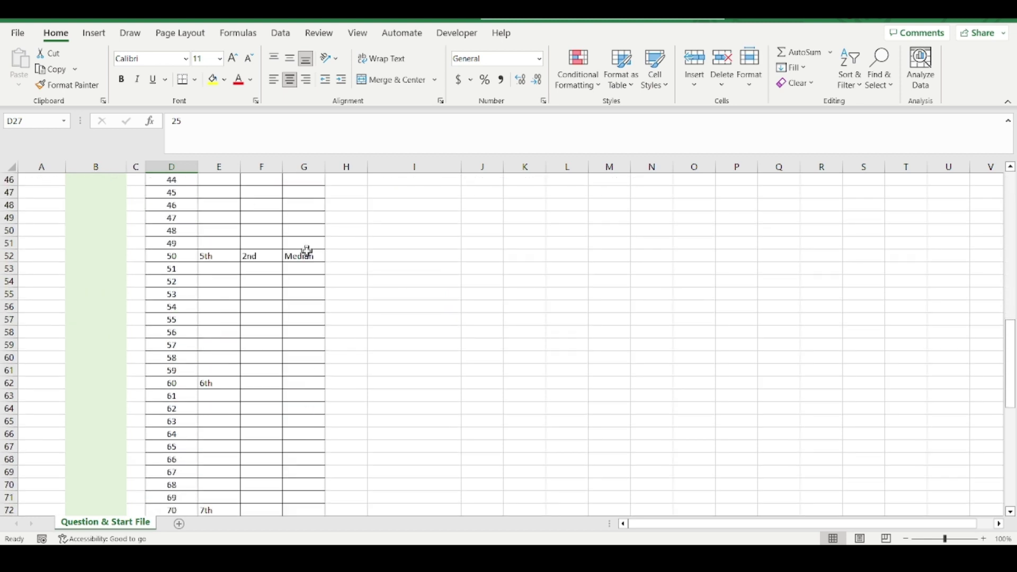
click(307, 252)
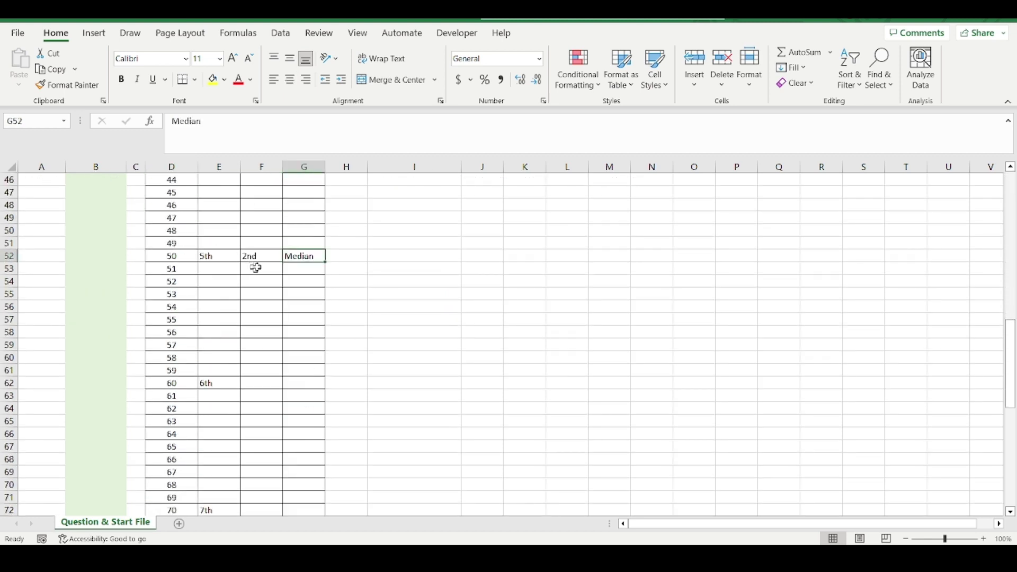
click(176, 259)
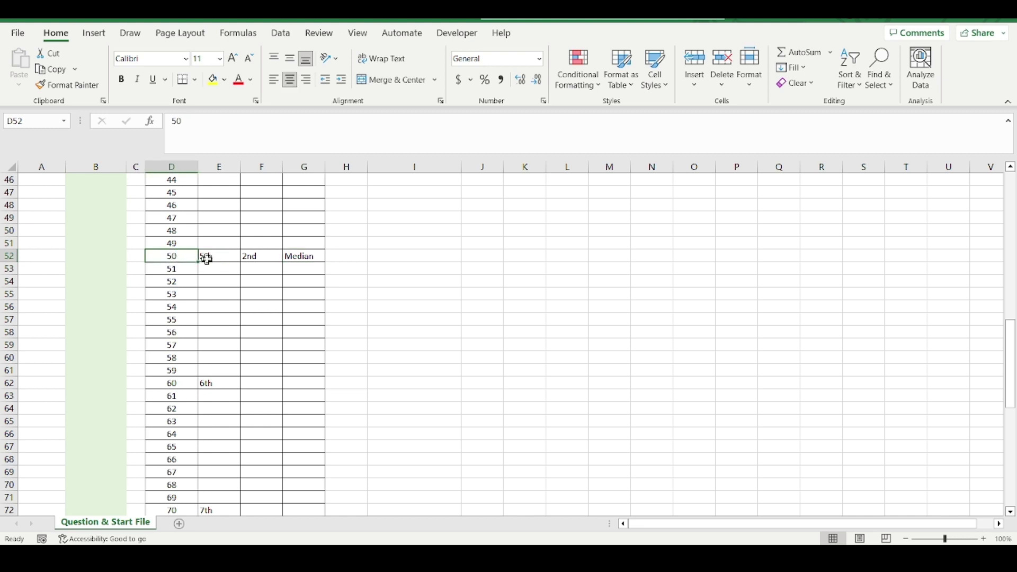
click(207, 258)
click(255, 255)
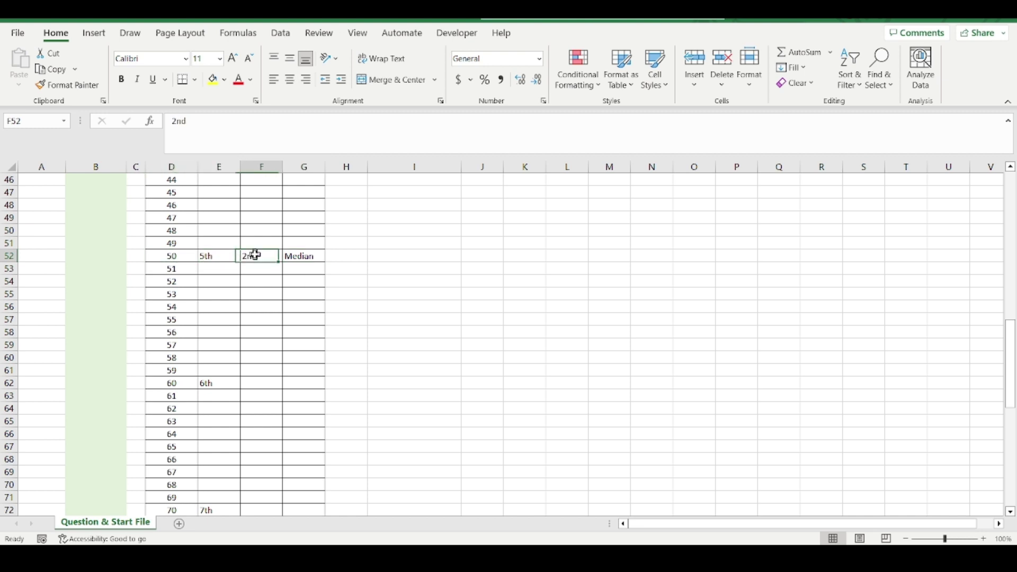
click(290, 255)
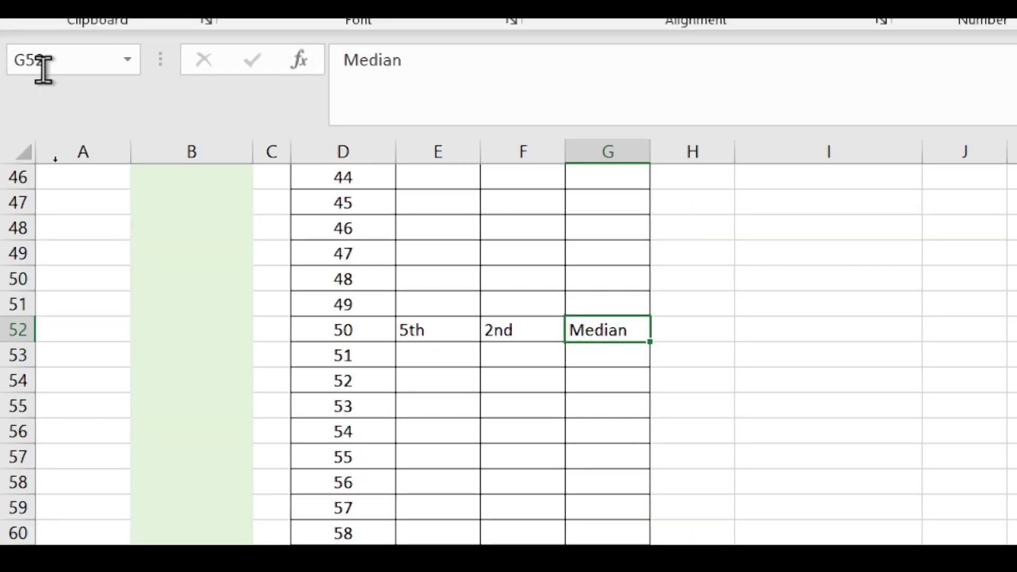
Scroll back to row 1 and select J4, the 50th Percentile answer cell
scroll(121, 250, up, 6)
scroll(244, 318, up, 9)
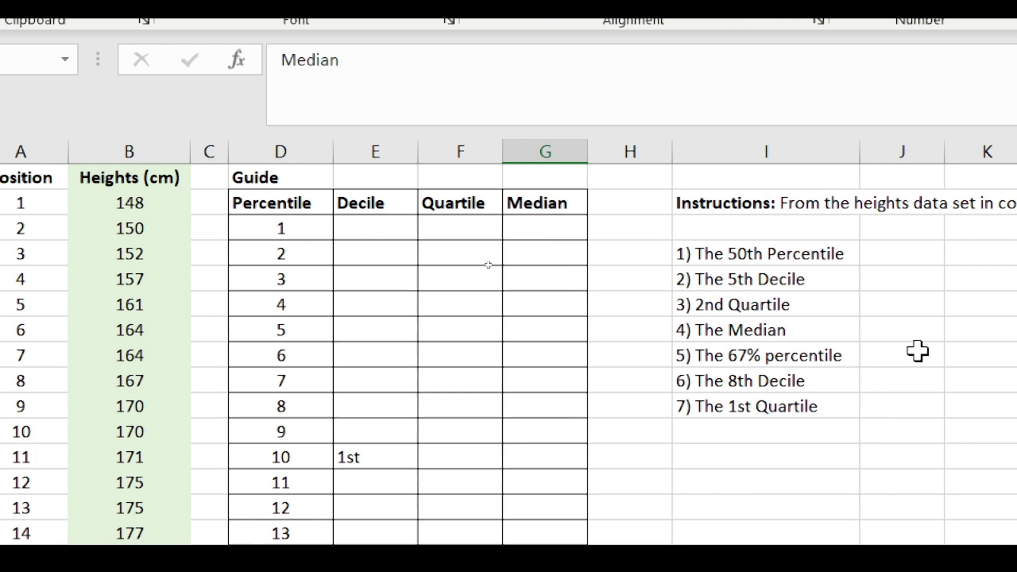
click(904, 248)
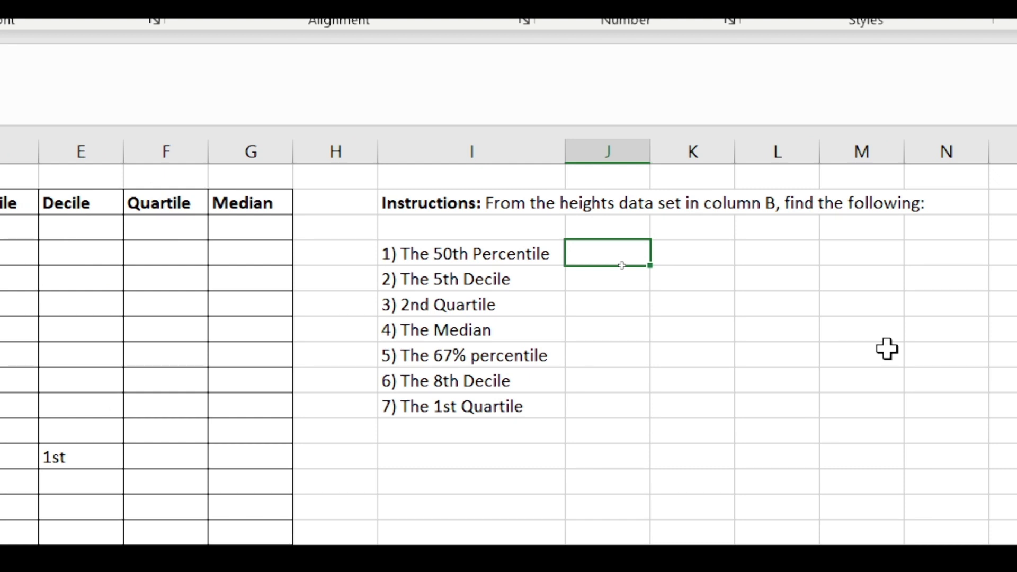
Enter =PERCENTILE.INC($B$2:$B$21,50%) in J4, returning 170.5
text(=per)
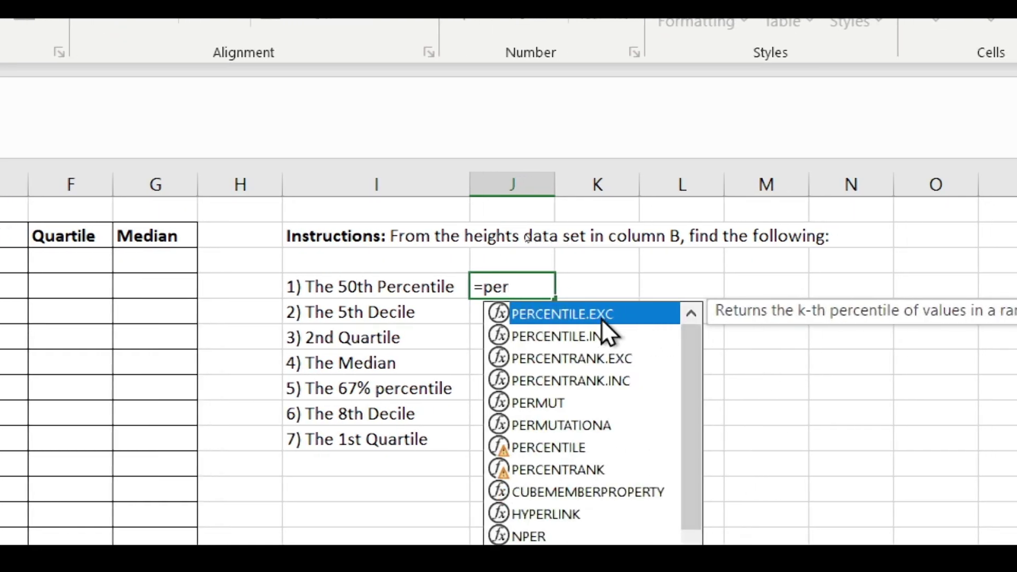
double_click(595, 335)
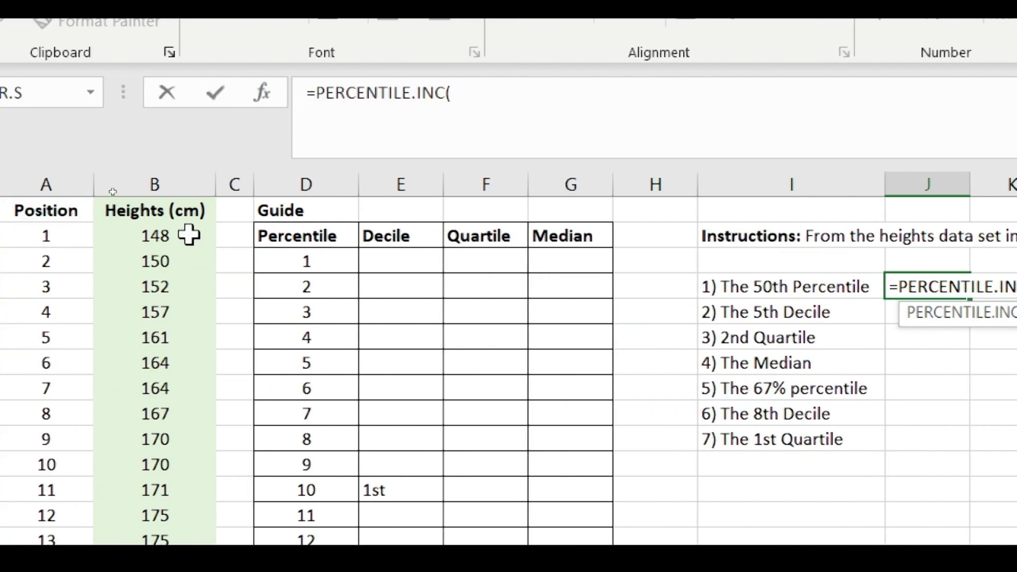
drag(189, 235, 154, 511)
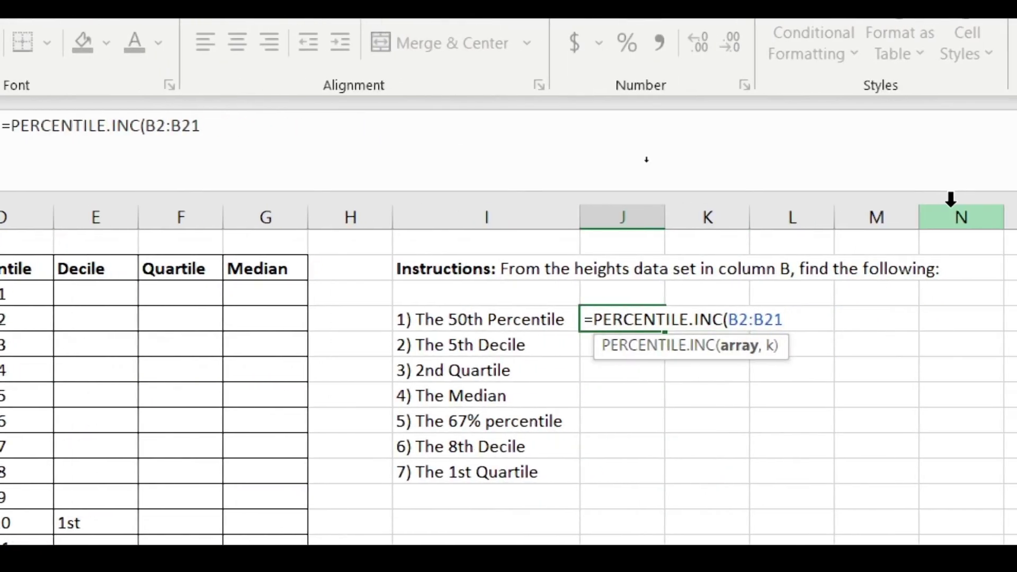
key(F4)
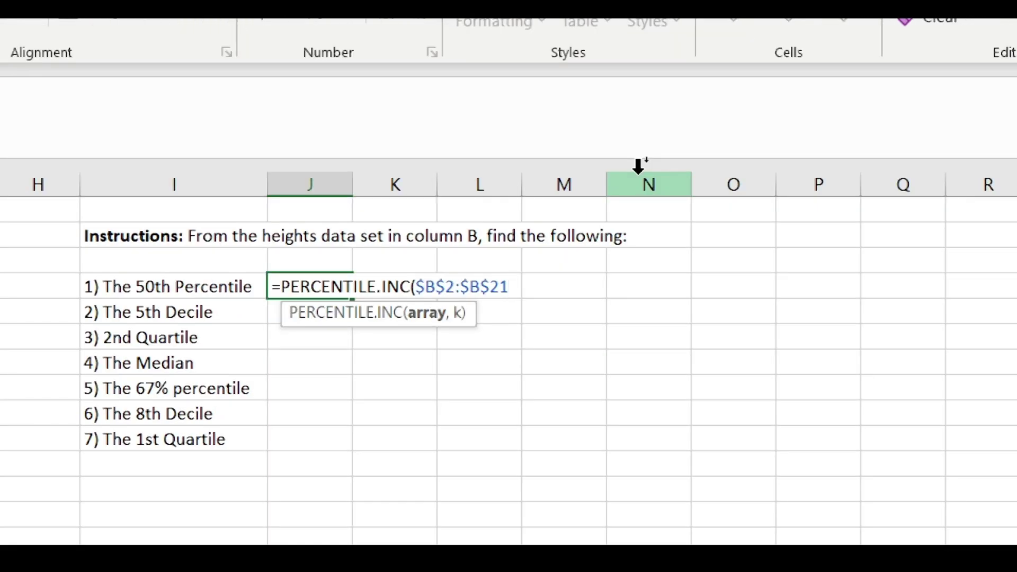
text(,)
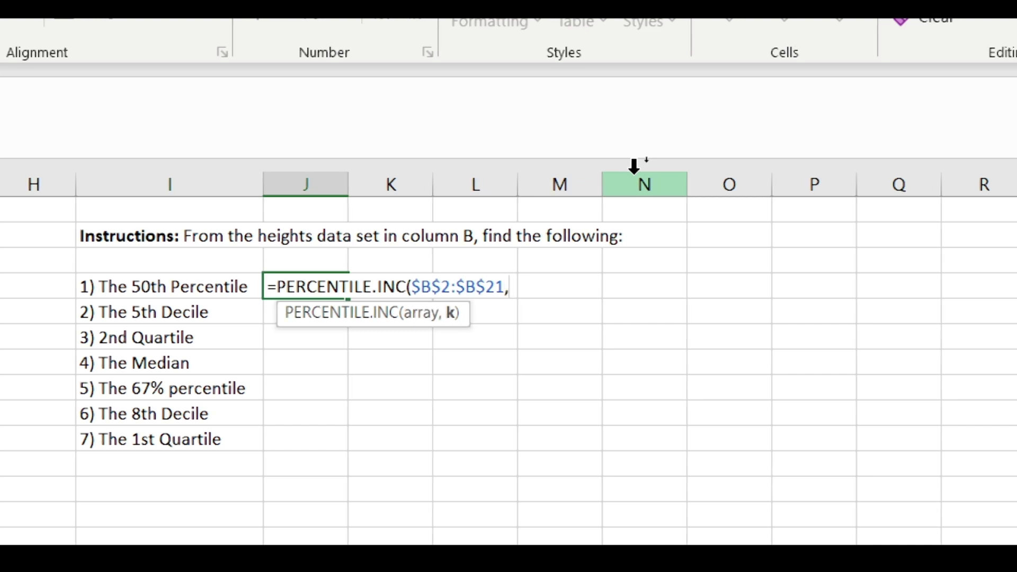
text(50)
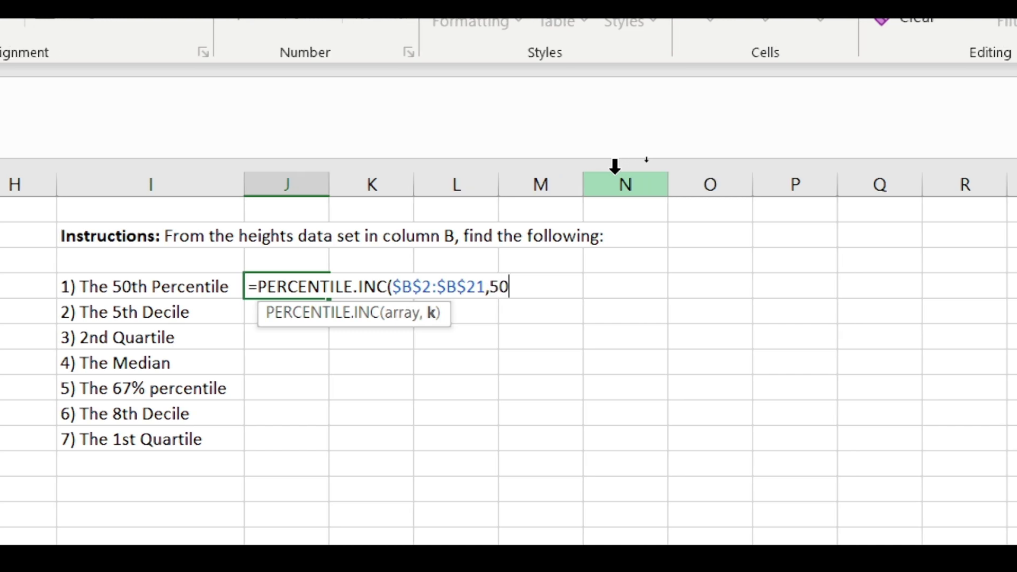
text(%)
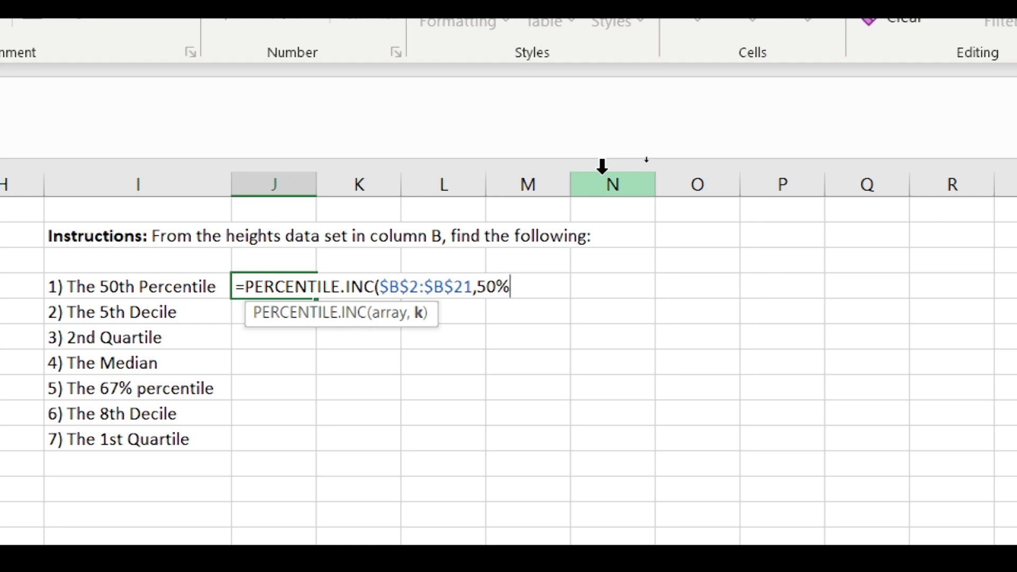
text())
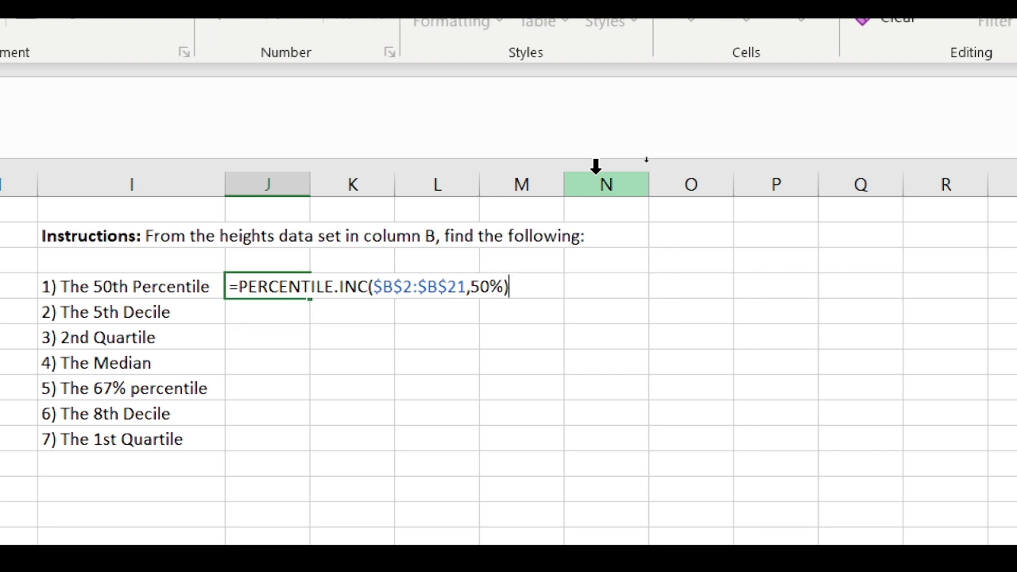
key(Return)
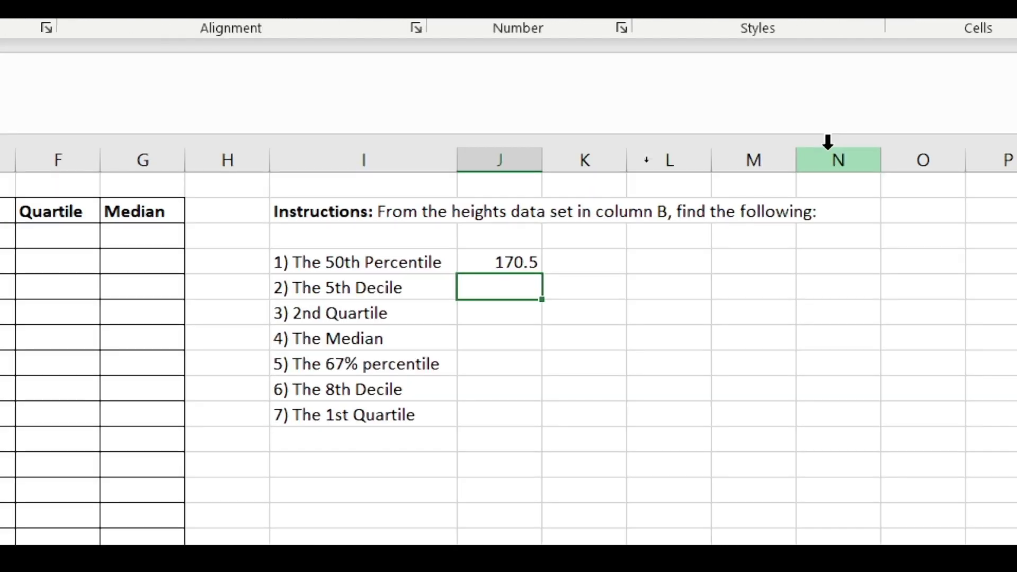
key(Up)
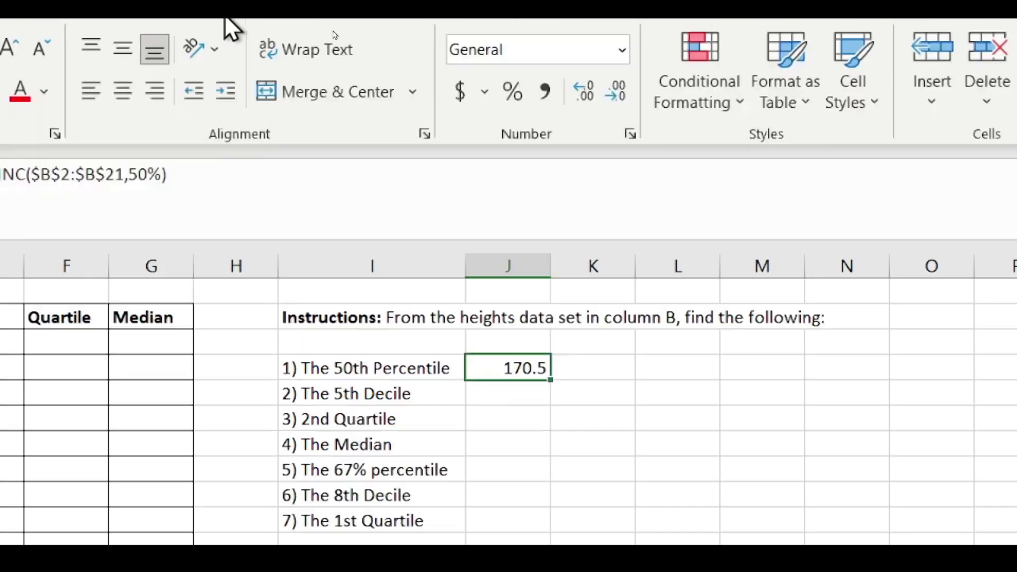
click(120, 170)
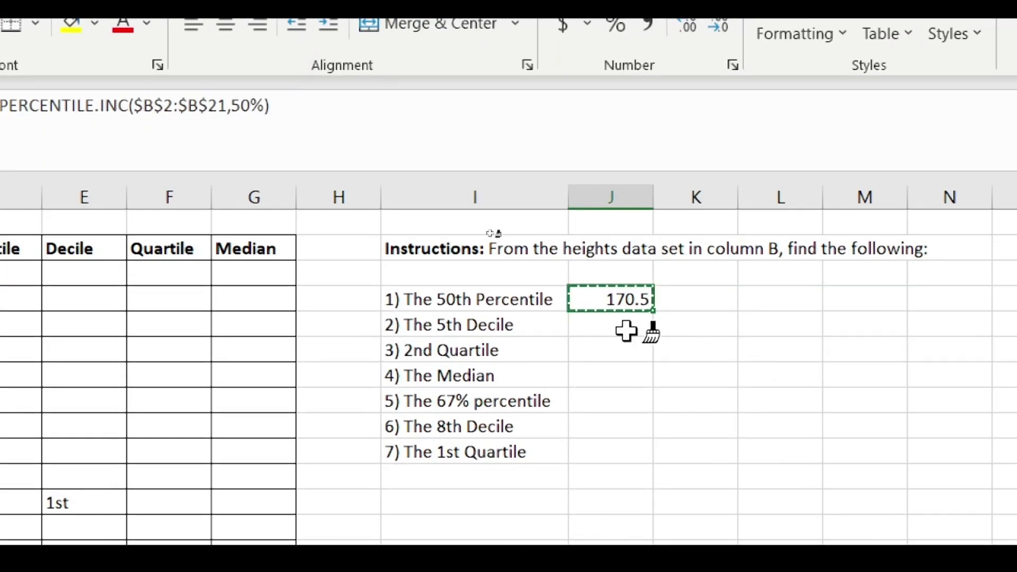
drag(626, 369, 622, 478)
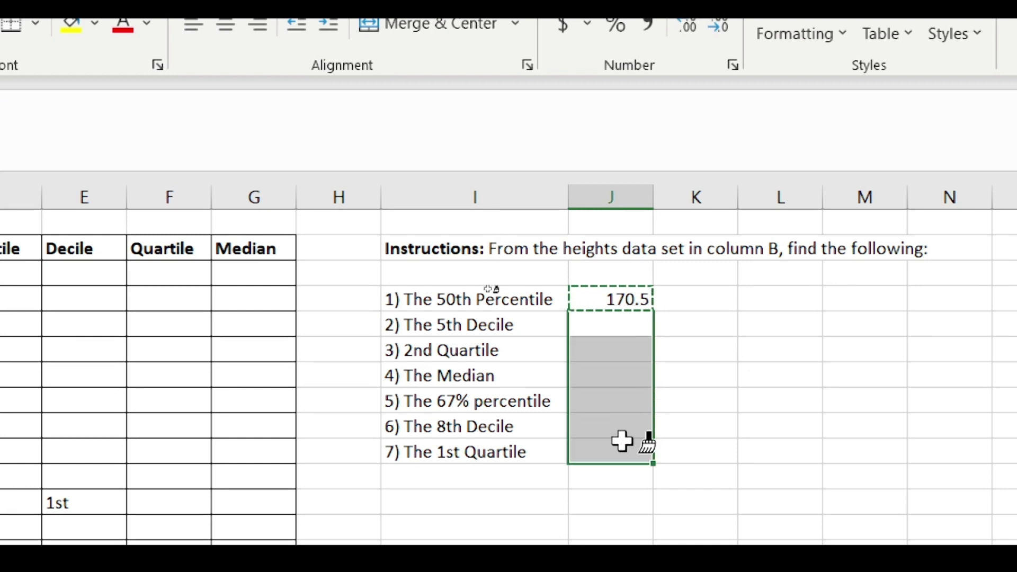
drag(622, 441, 622, 442)
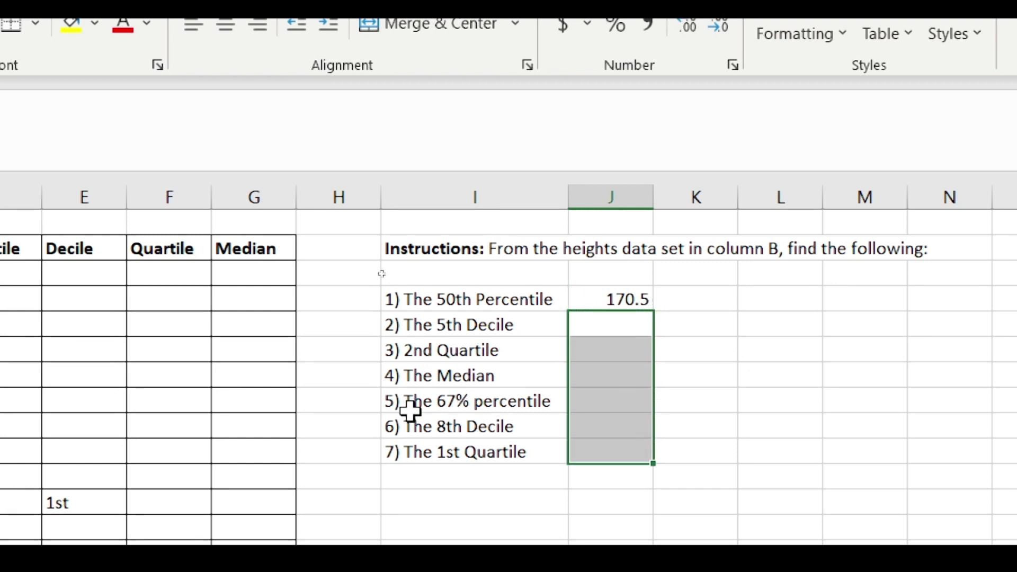
click(510, 327)
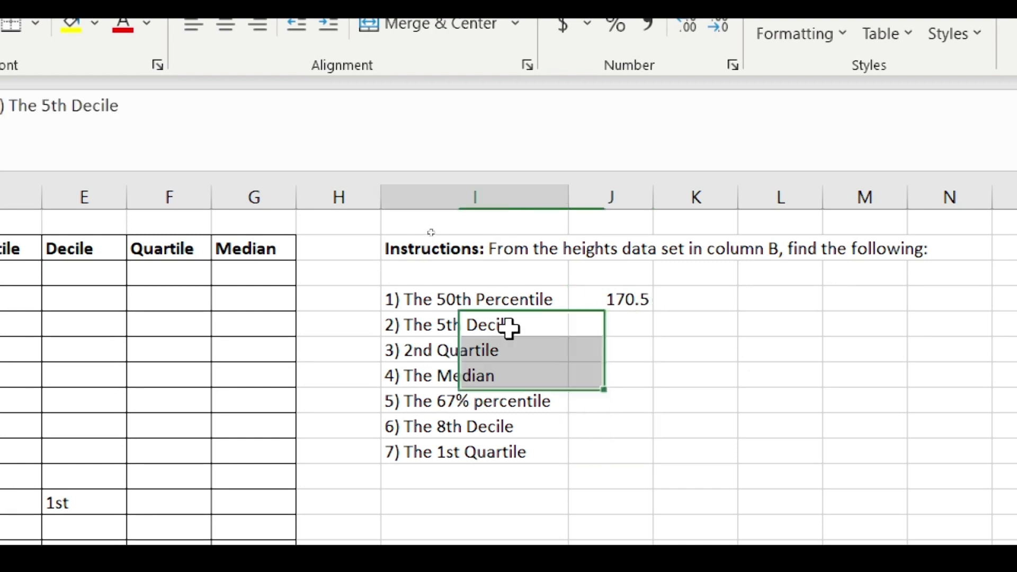
scroll(222, 458, down, 5)
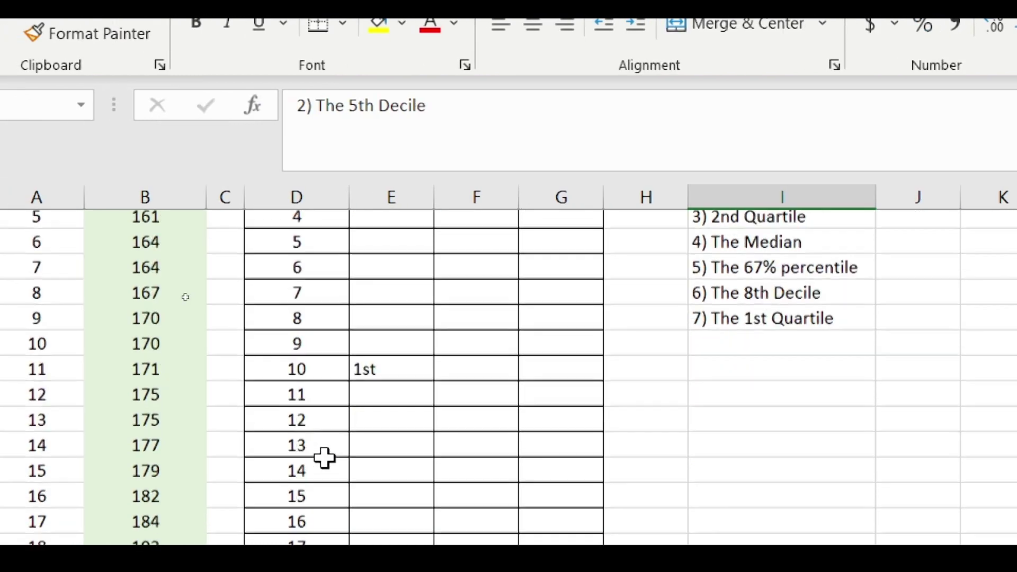
scroll(325, 457, down, 11)
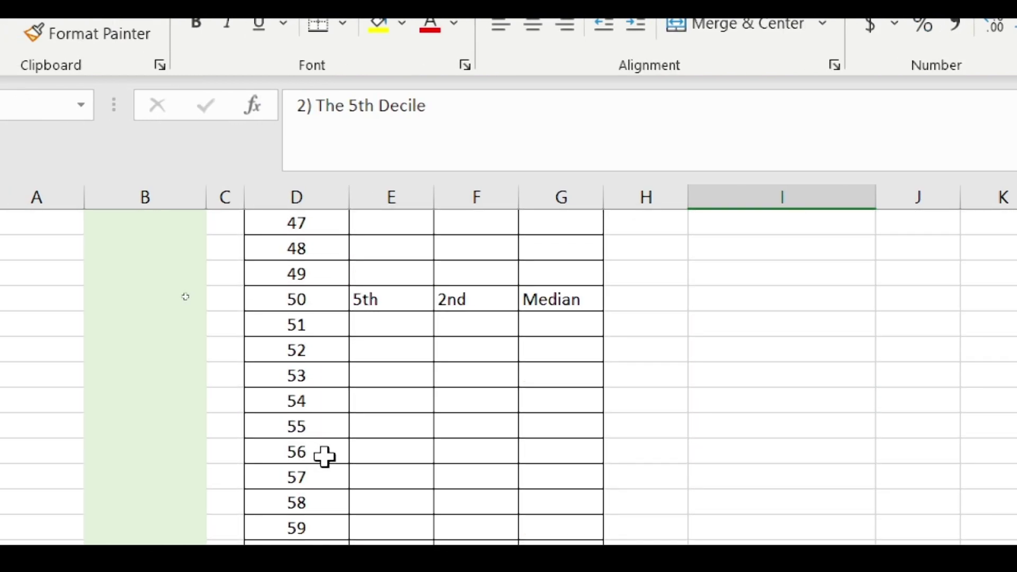
click(319, 300)
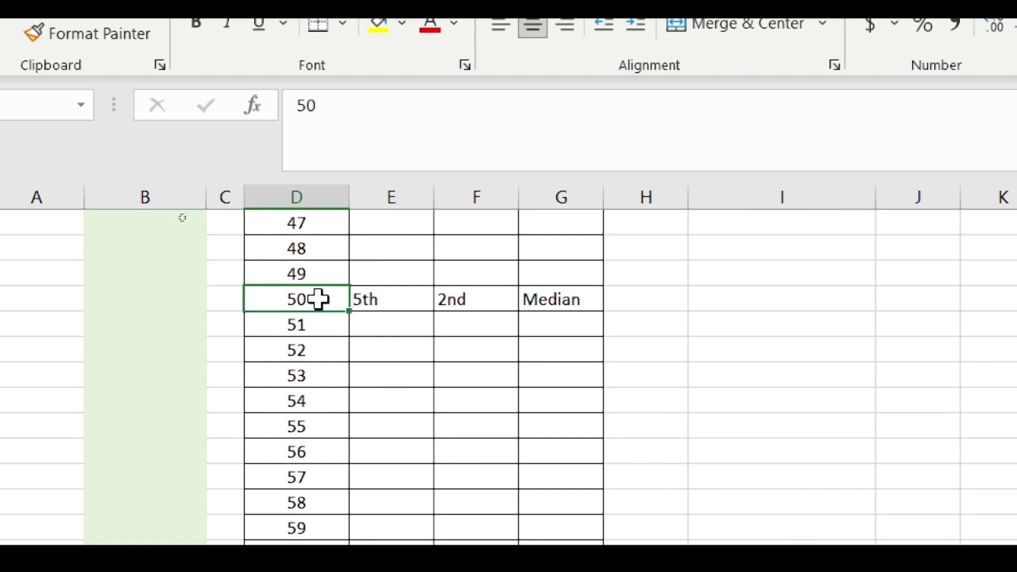
click(371, 303)
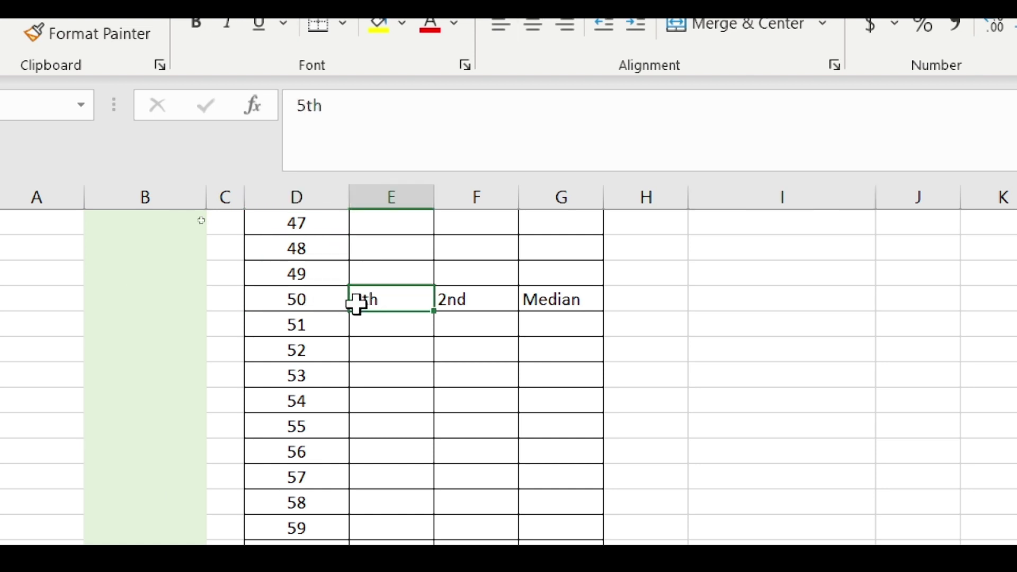
click(279, 297)
scroll(735, 329, up, 13)
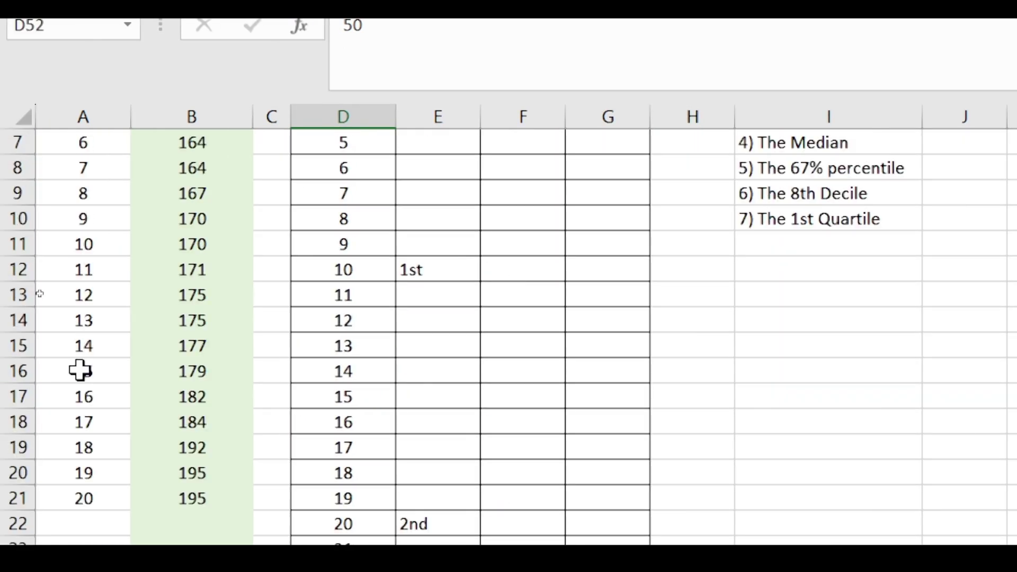
scroll(80, 370, up, 2)
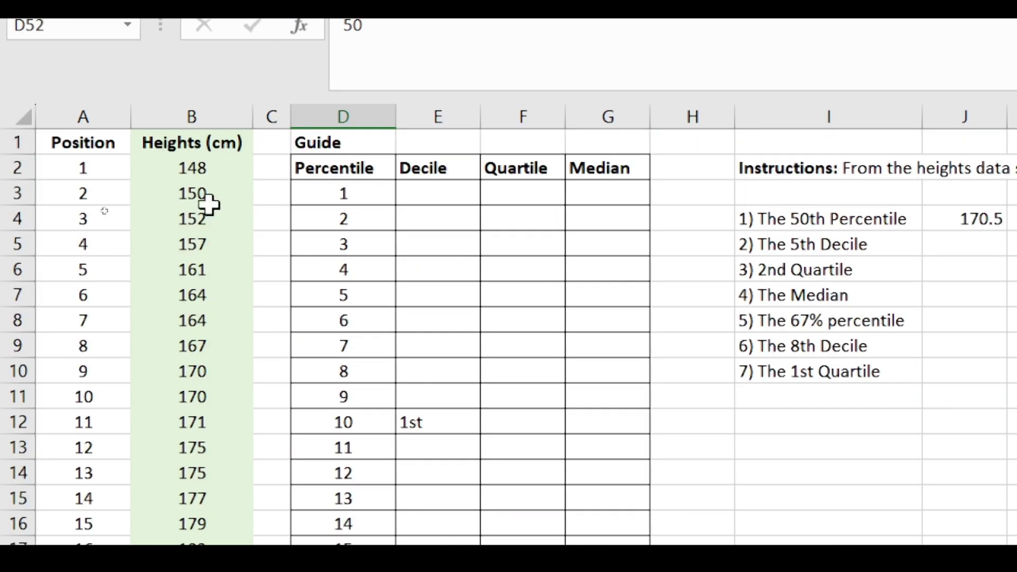
drag(215, 164, 210, 398)
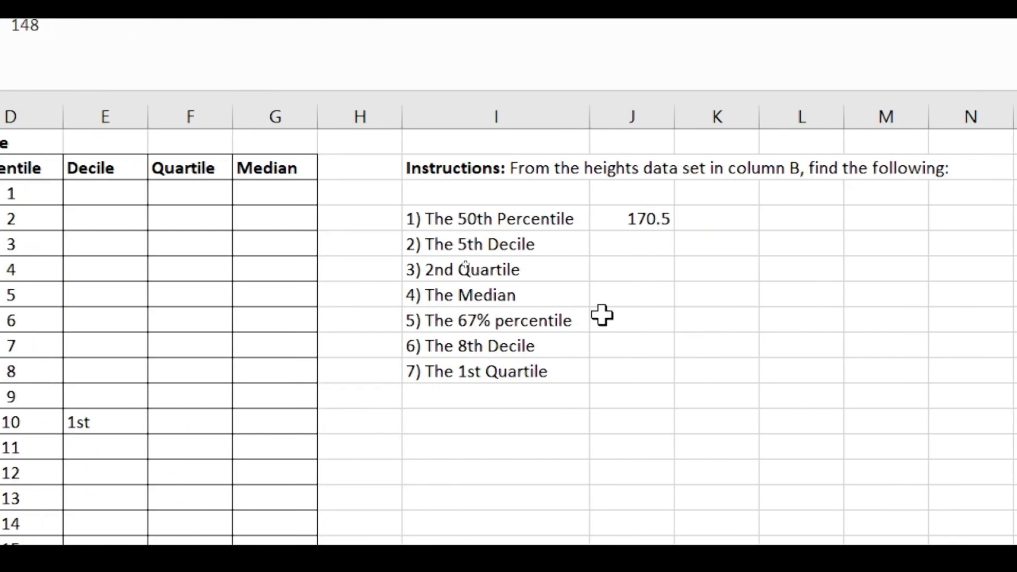
click(644, 243)
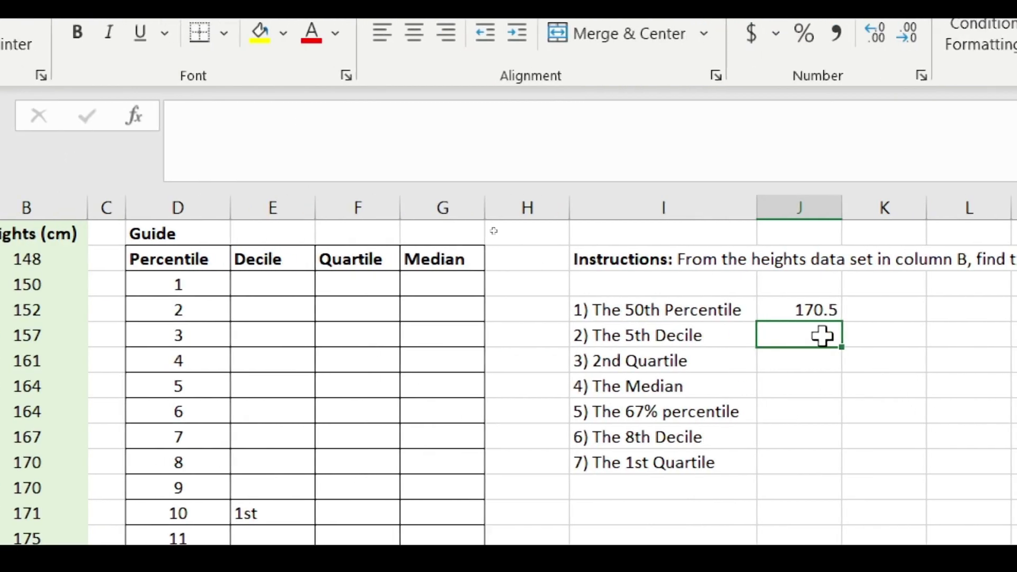
Fill the 50% percentile formula down into the 5th Decile answer cell
click(822, 308)
drag(842, 325, 839, 341)
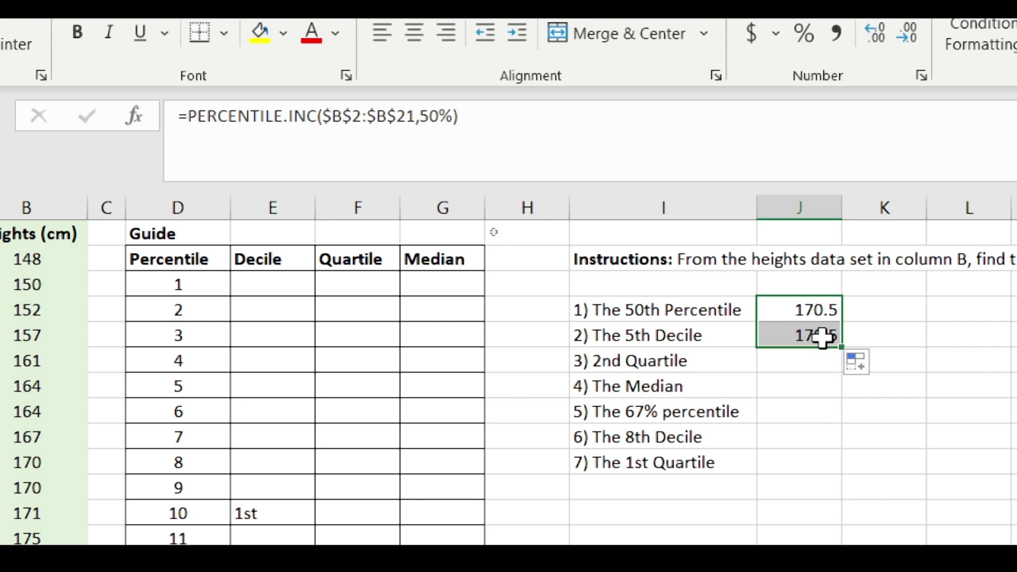
click(821, 341)
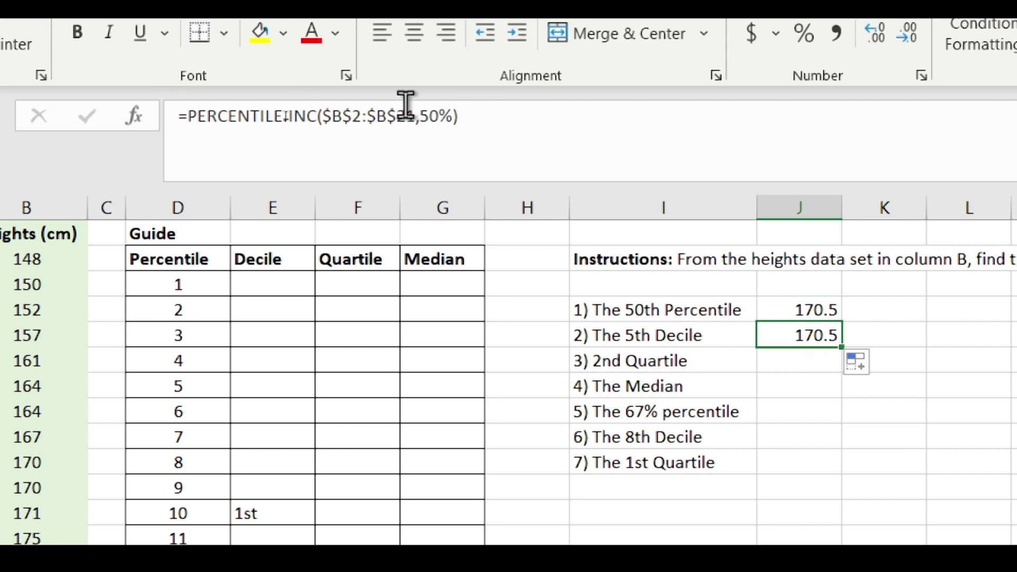
Check in the guide table that the 2nd quartile and 5th decile both equal percentile 50
click(798, 368)
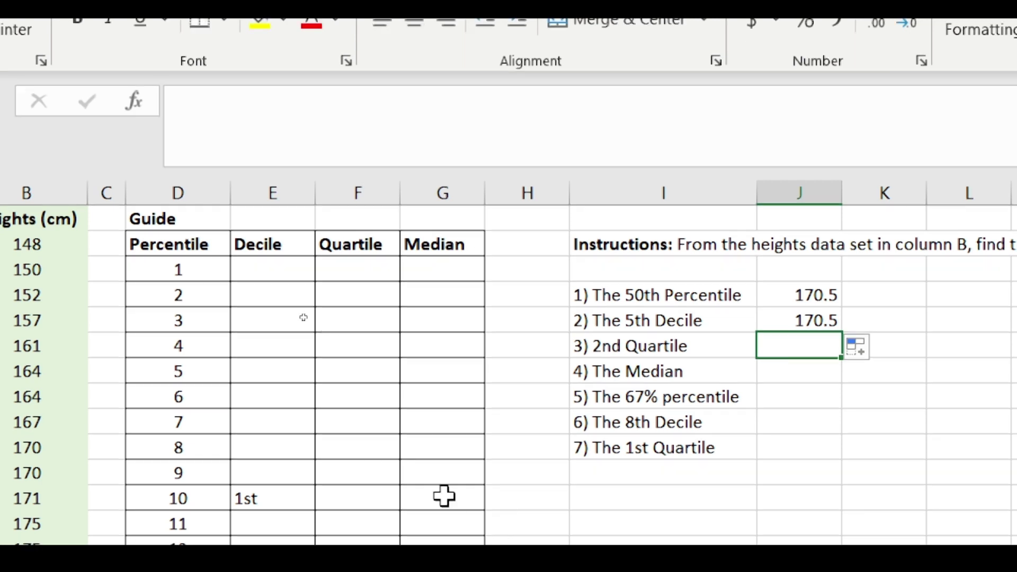
scroll(386, 470, down, 9)
scroll(386, 457, up, 3)
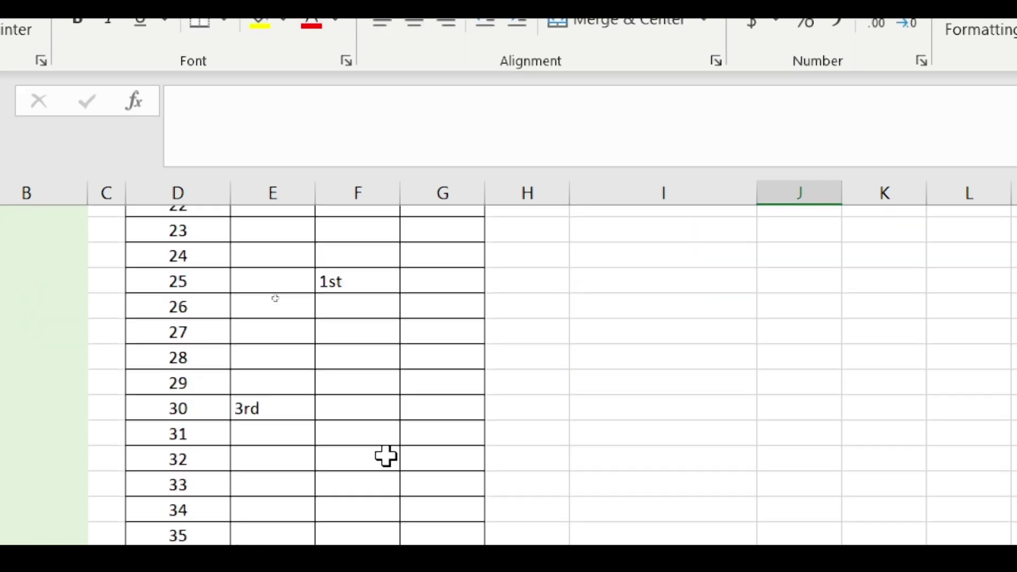
scroll(386, 456, down, 5)
scroll(386, 457, down, 5)
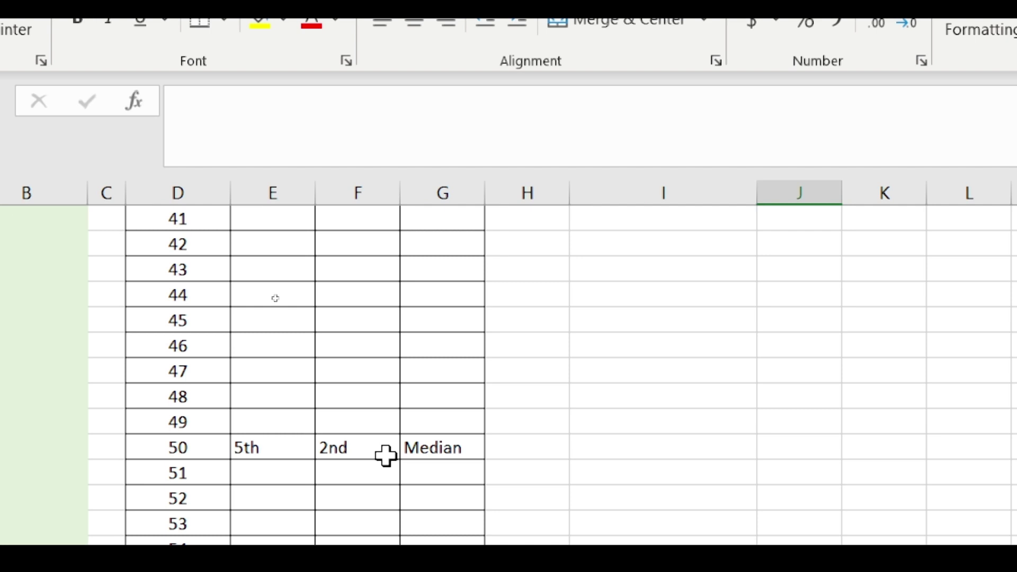
click(344, 297)
click(262, 297)
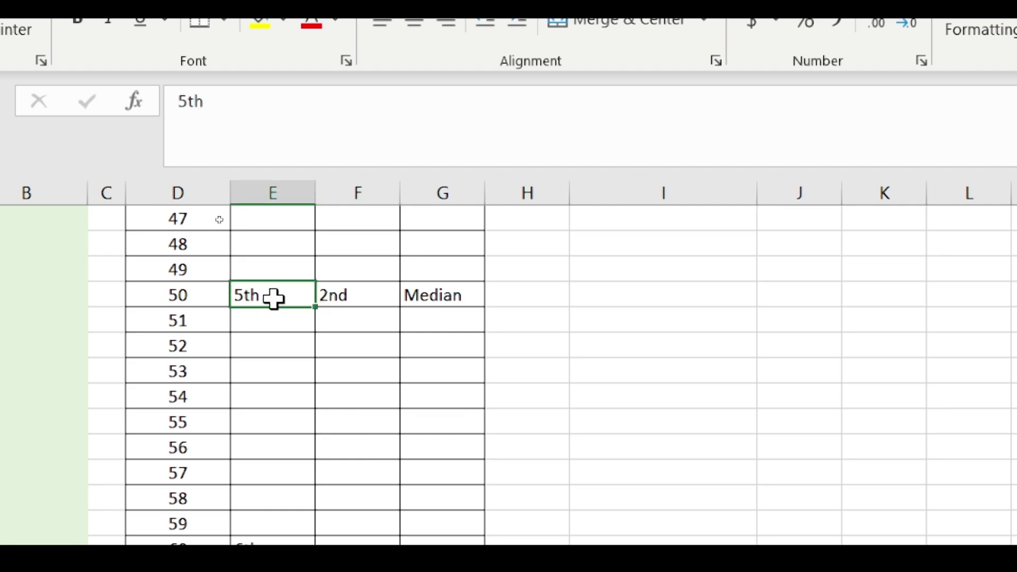
click(189, 296)
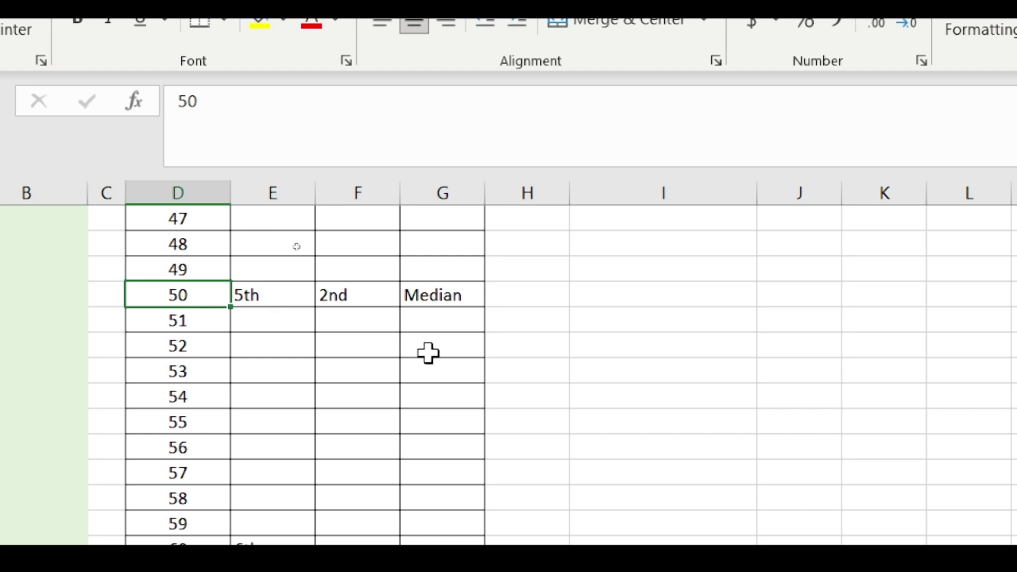
scroll(669, 377, up, 5)
scroll(668, 377, up, 10)
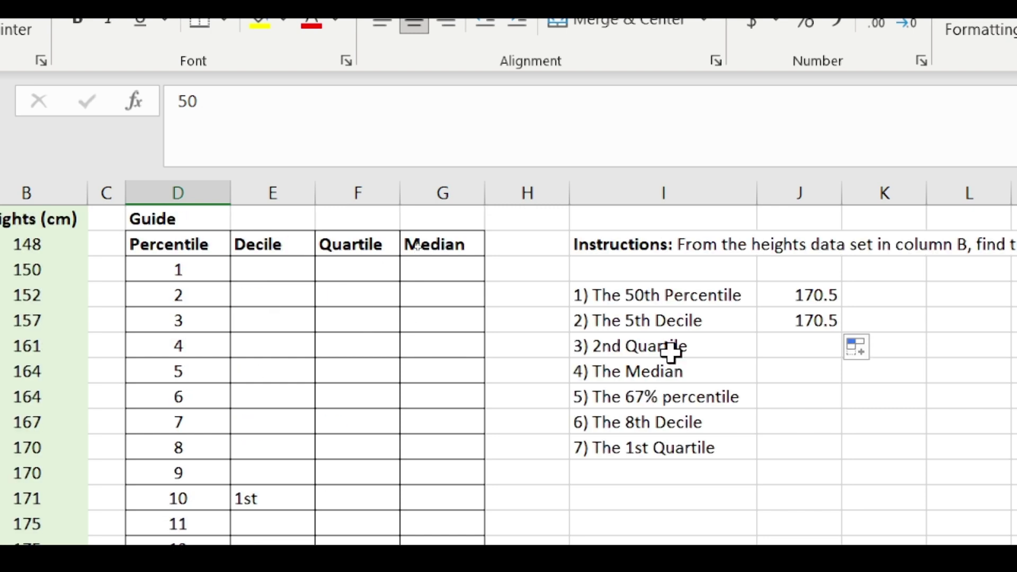
click(818, 343)
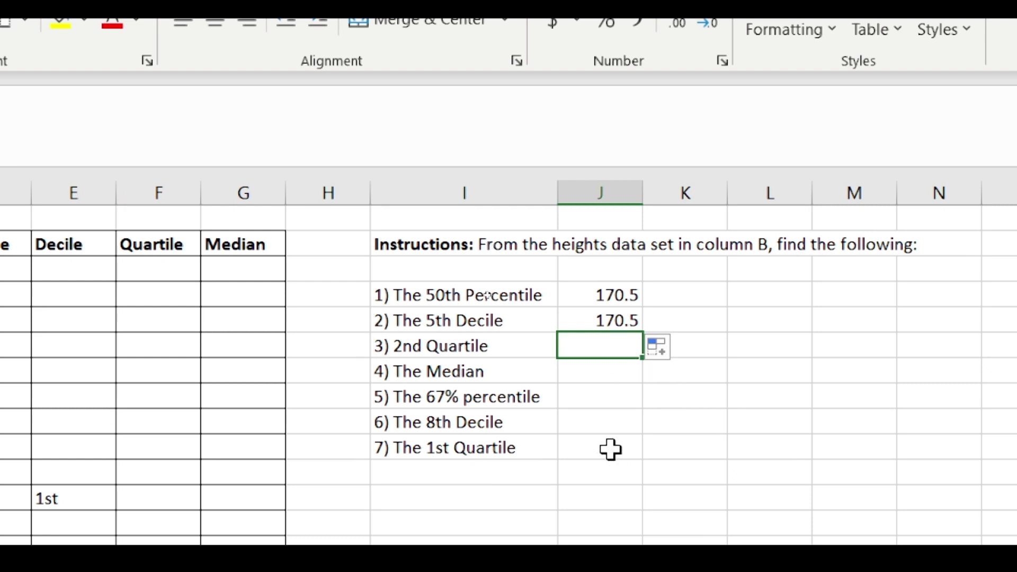
Copy the 5th Decile formula into the 2nd Quartile cell, giving 170.5
click(610, 321)
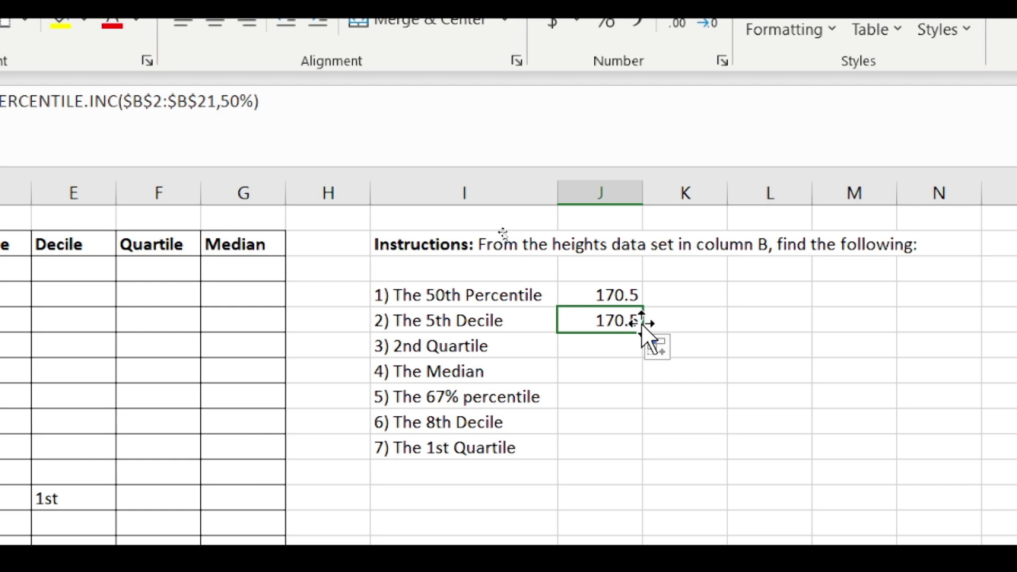
drag(644, 346, 630, 349)
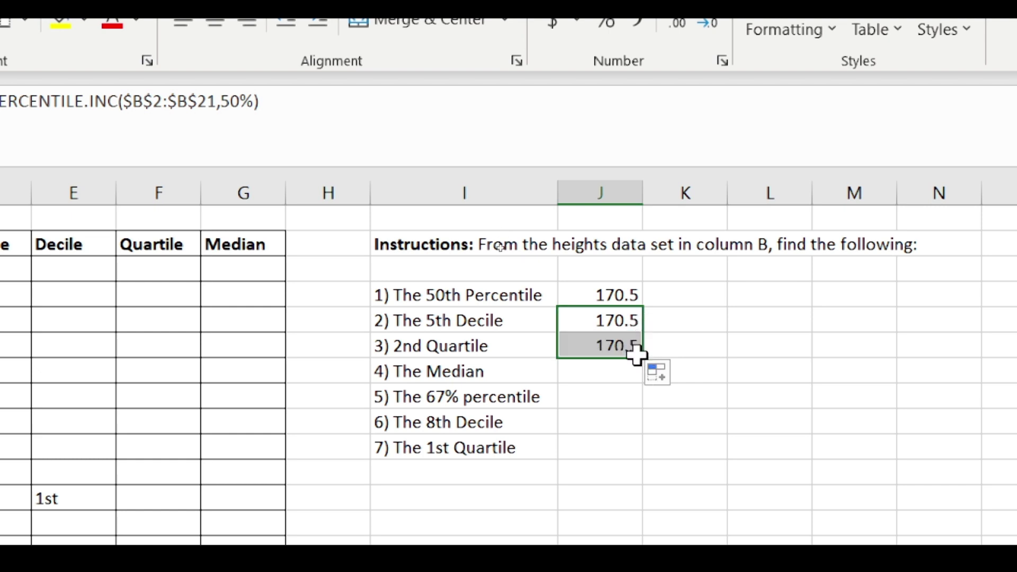
click(620, 355)
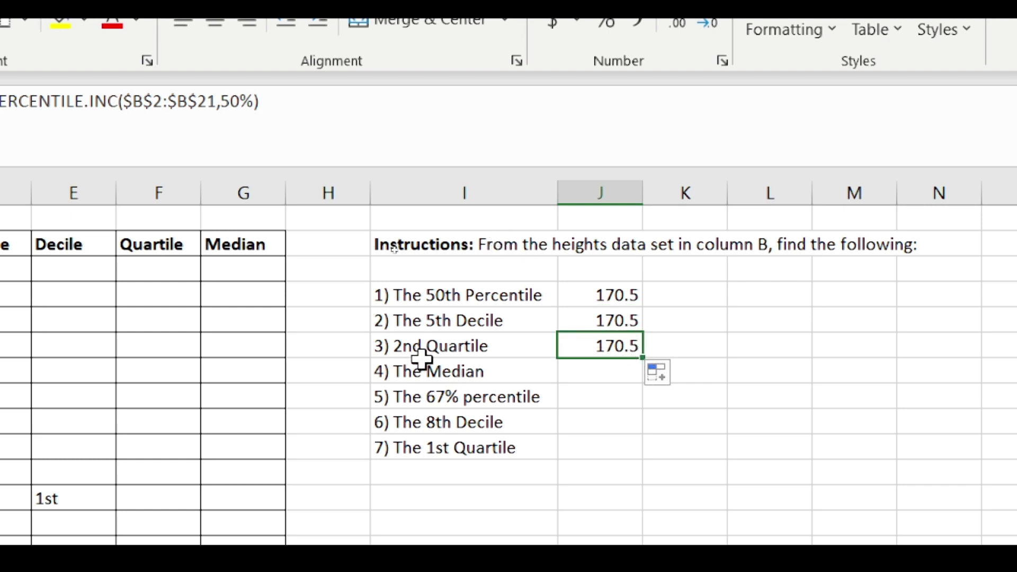
Enter =MEDIAN(B2:B21) beside 'The Median', returning 170.5
click(589, 372)
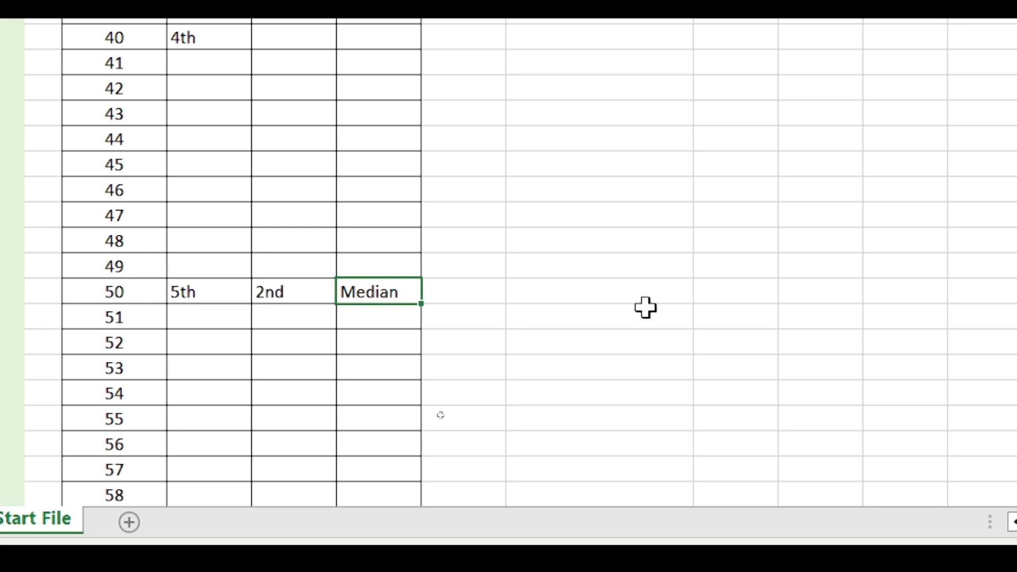
scroll(645, 456, up, 3)
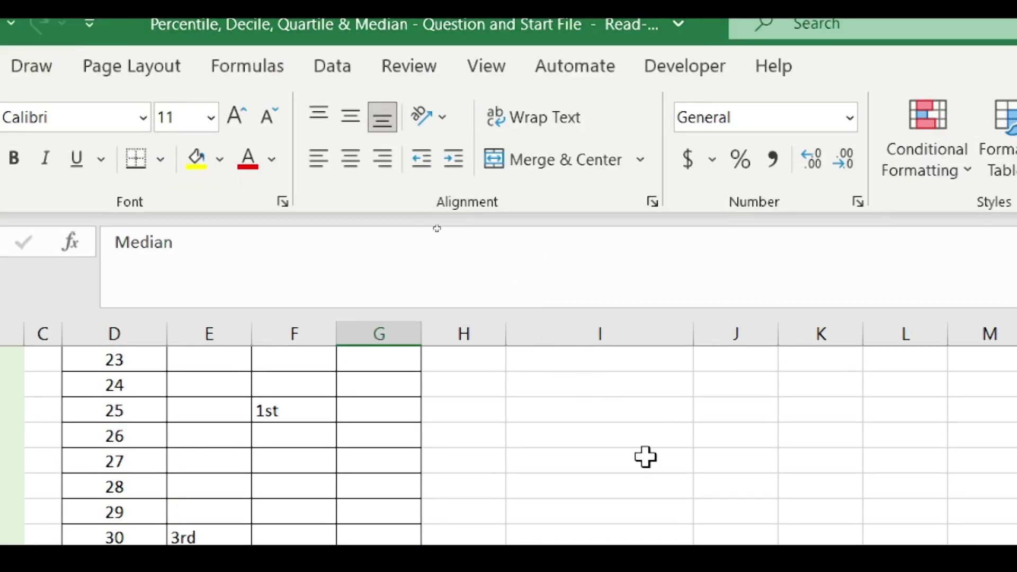
scroll(646, 456, up, 8)
scroll(647, 456, down, 1)
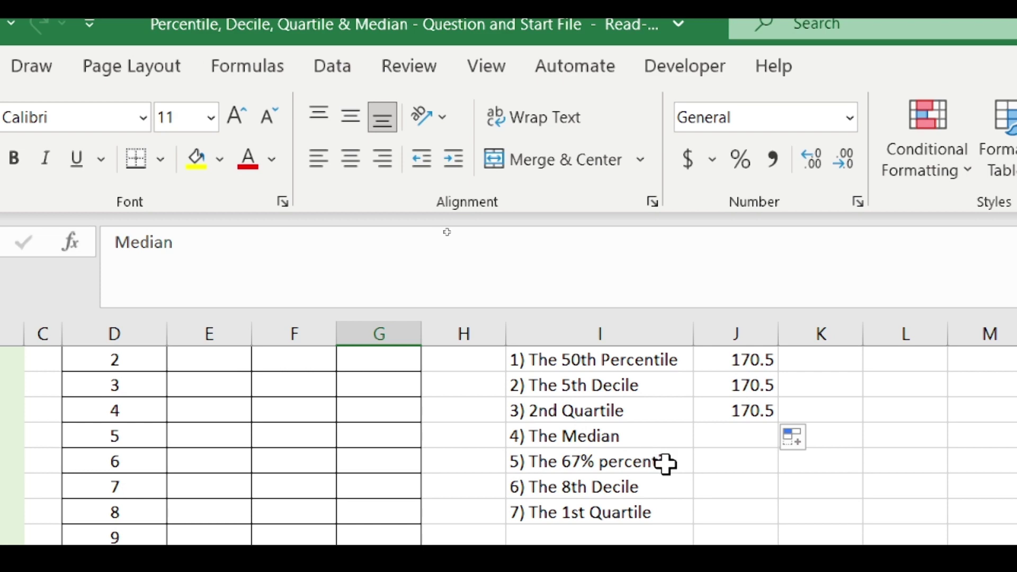
click(739, 435)
text(=d)
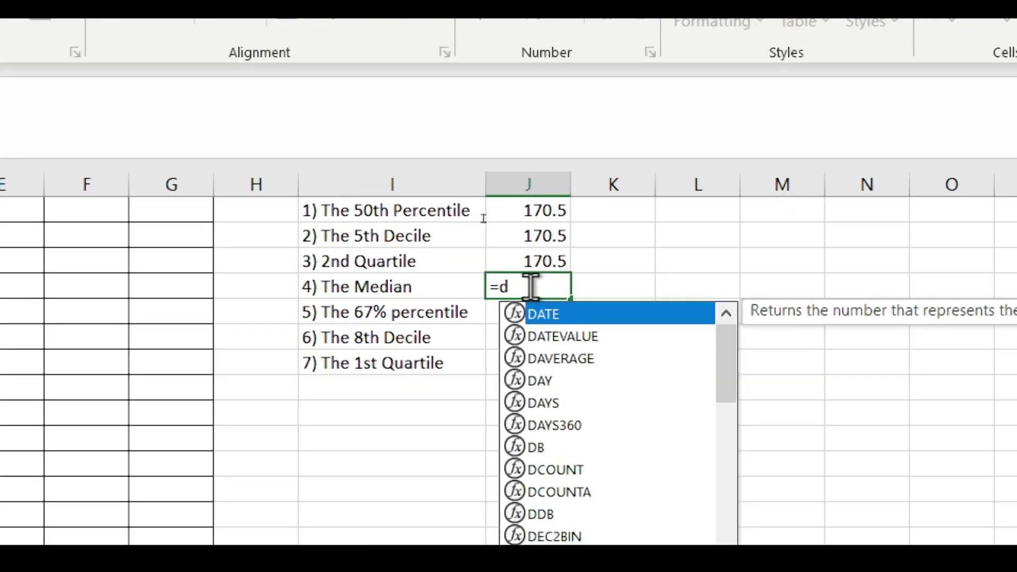
key(BackSpace)
text(median)
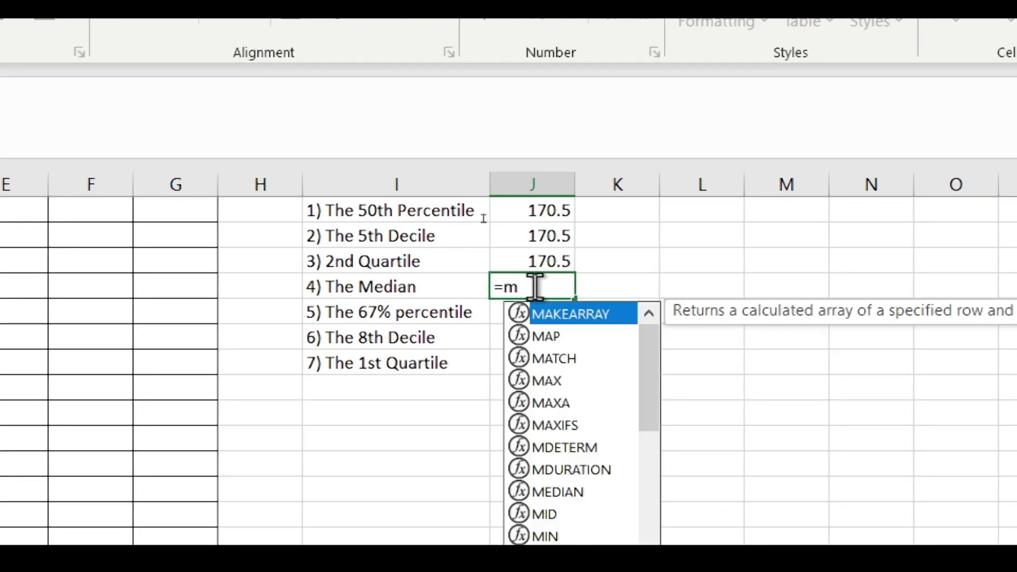
text(()
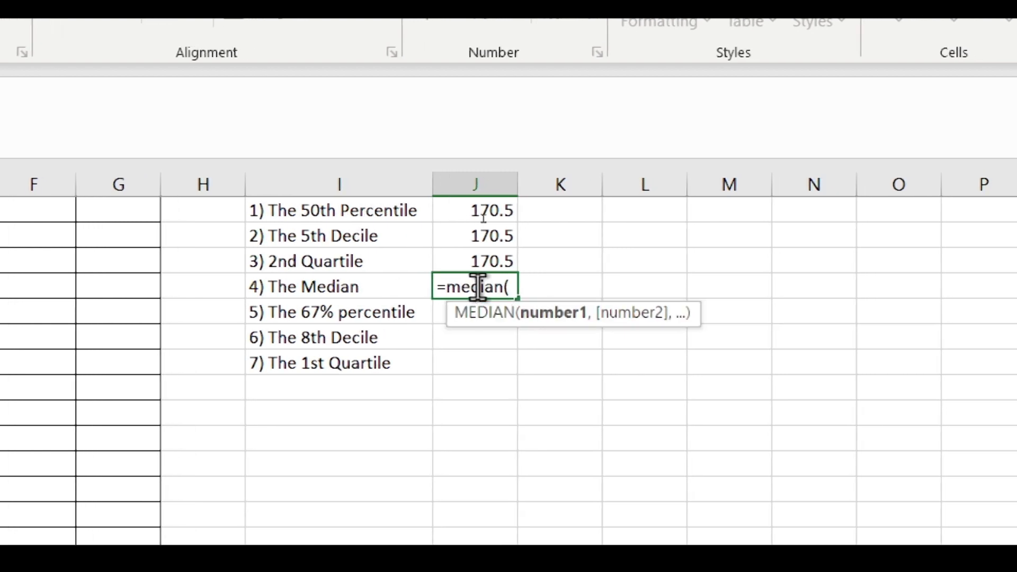
scroll(238, 375, up, 1)
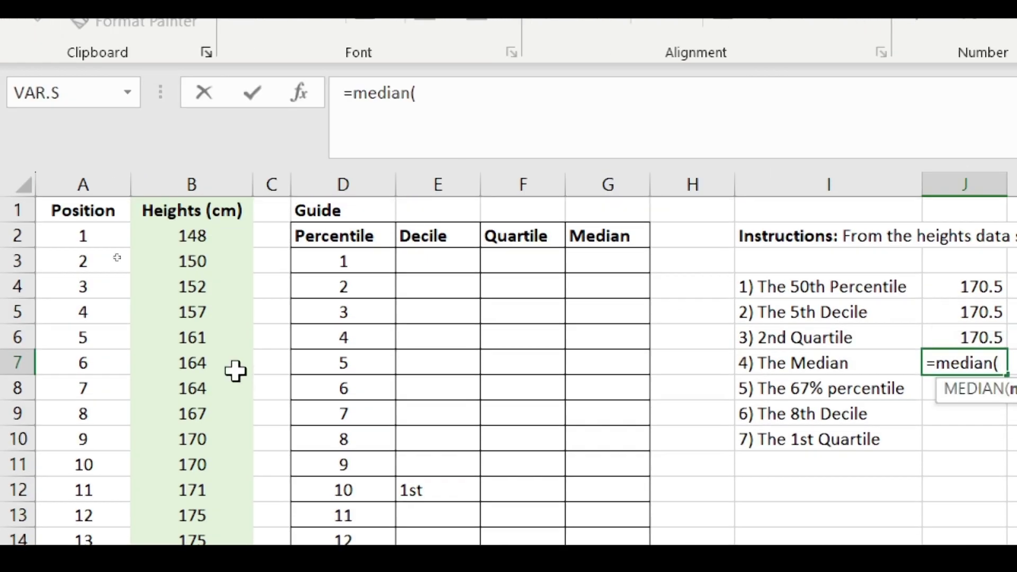
drag(192, 234, 202, 488)
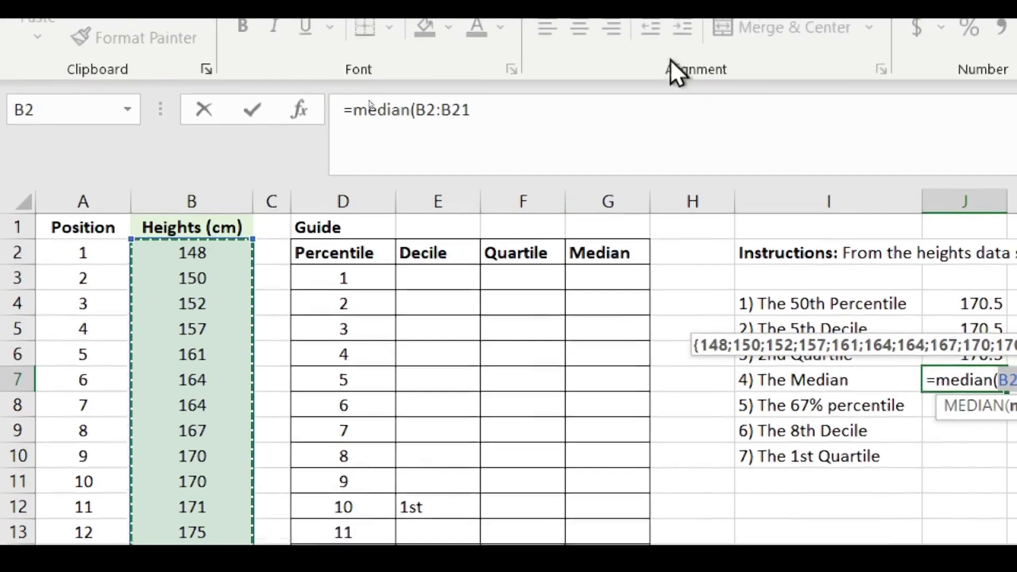
key(Return)
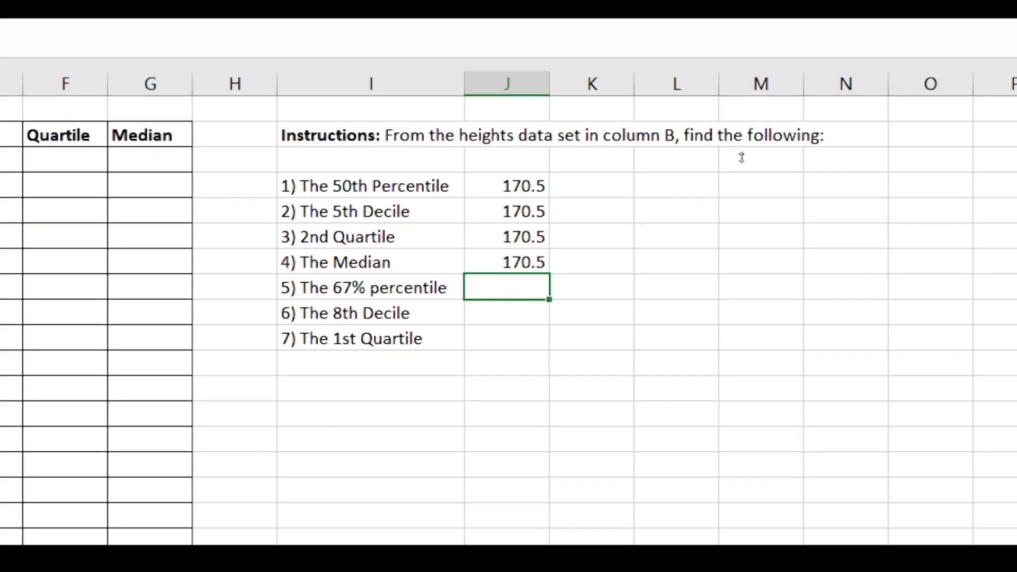
key(Up)
key(Down)
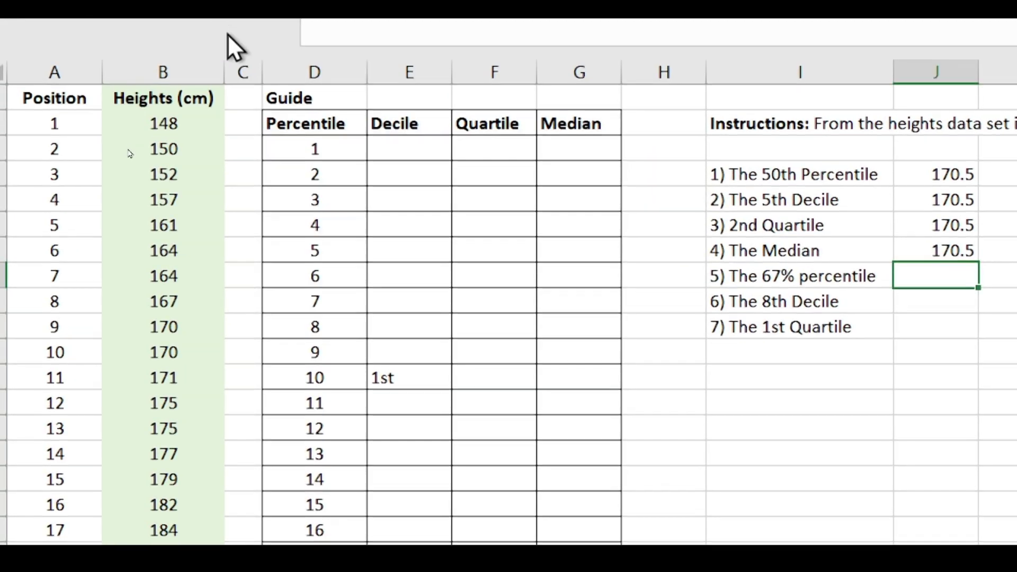
drag(197, 123, 166, 535)
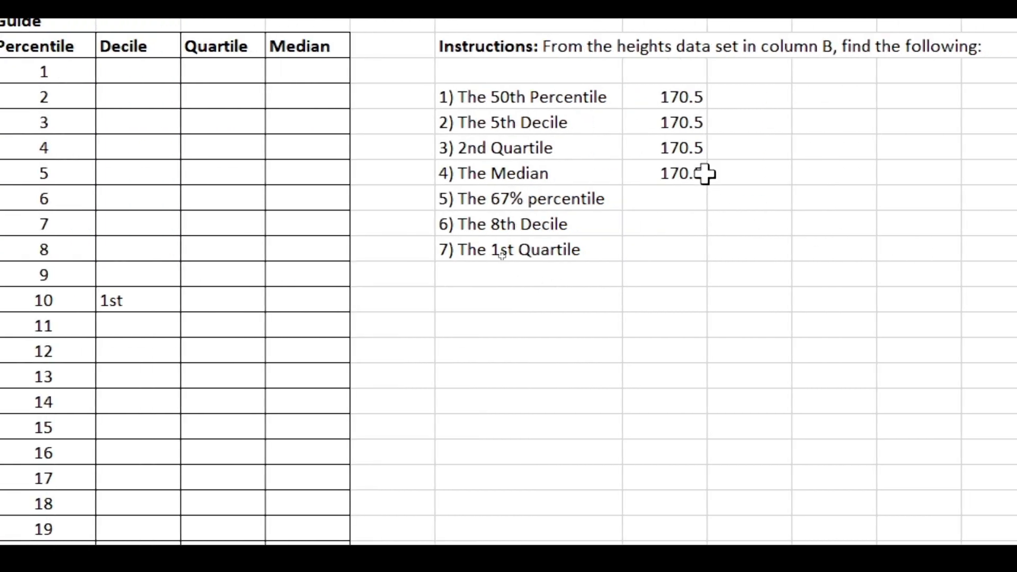
Copy the 50th Percentile formula into the 67% percentile answer cell
click(675, 97)
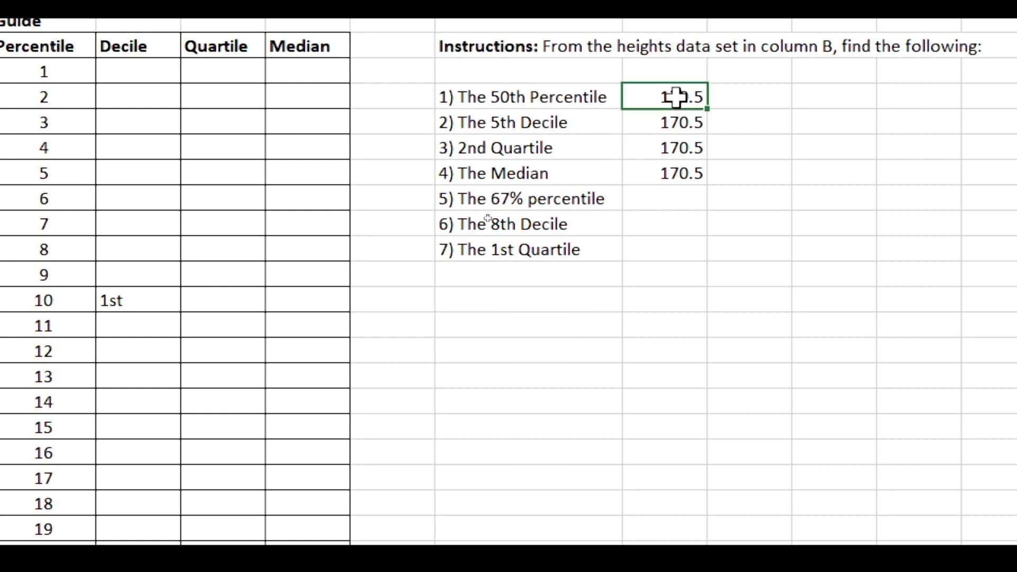
right_click(677, 98)
click(787, 58)
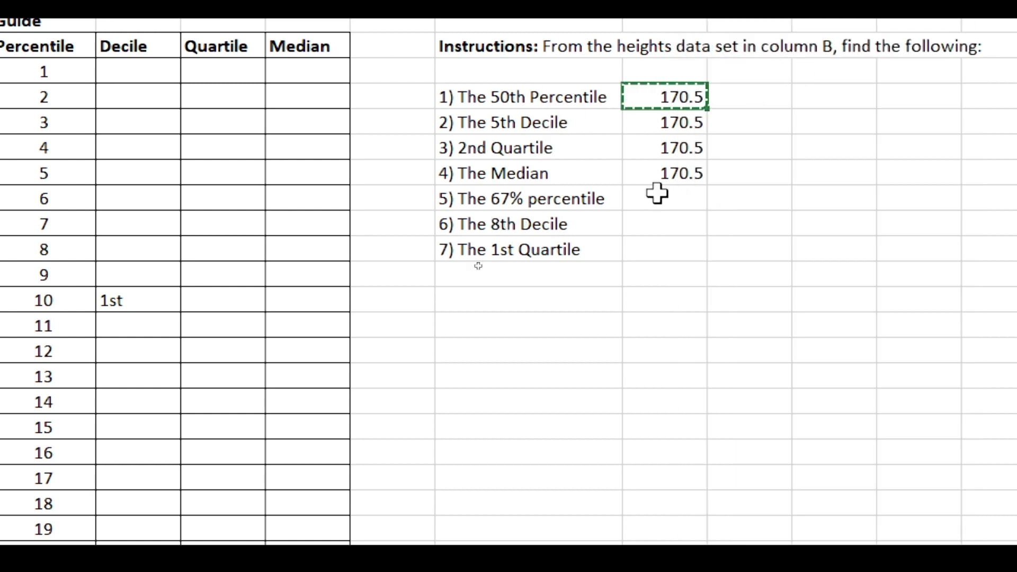
click(656, 193)
right_click(658, 194)
click(723, 127)
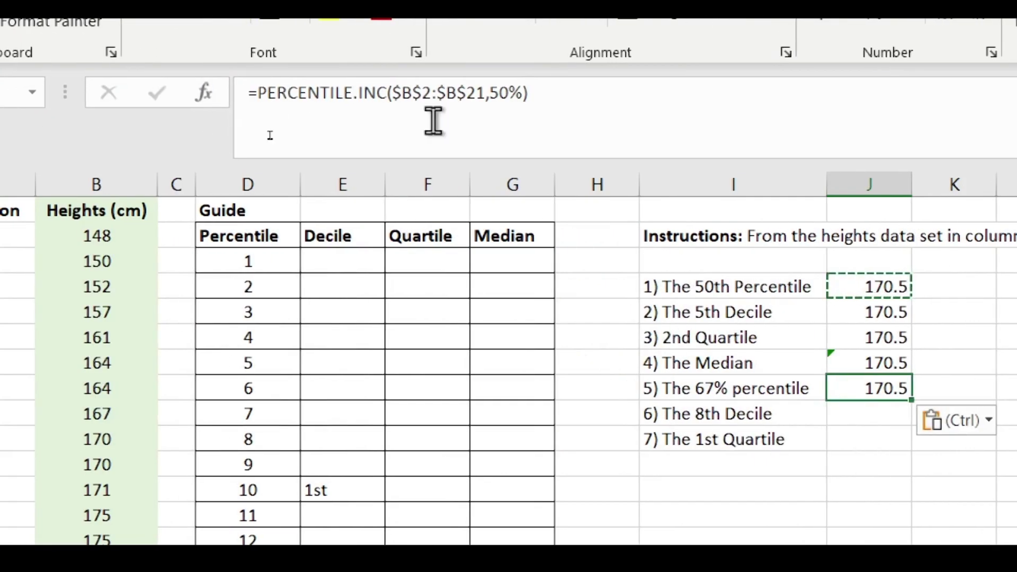
Change the pasted formula's percentage from 50% to 67%, giving 176.46
click(508, 99)
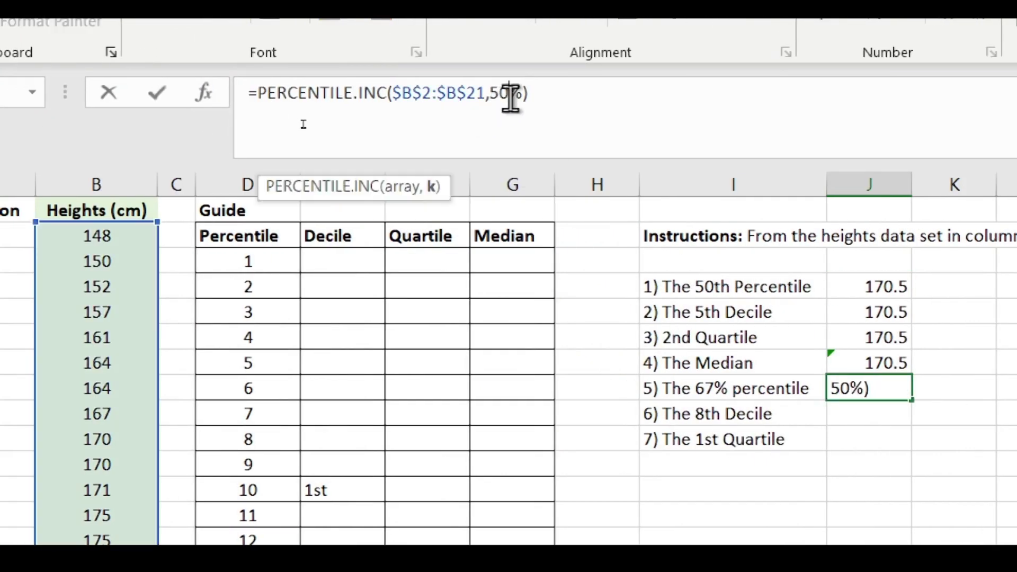
key(BackSpace)
key(BackSpace)
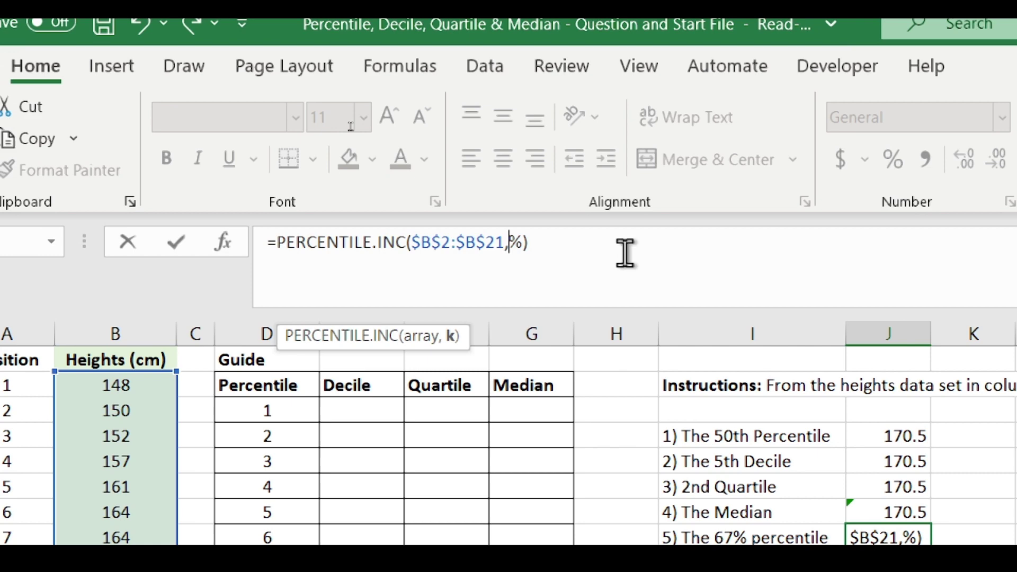
text(67)
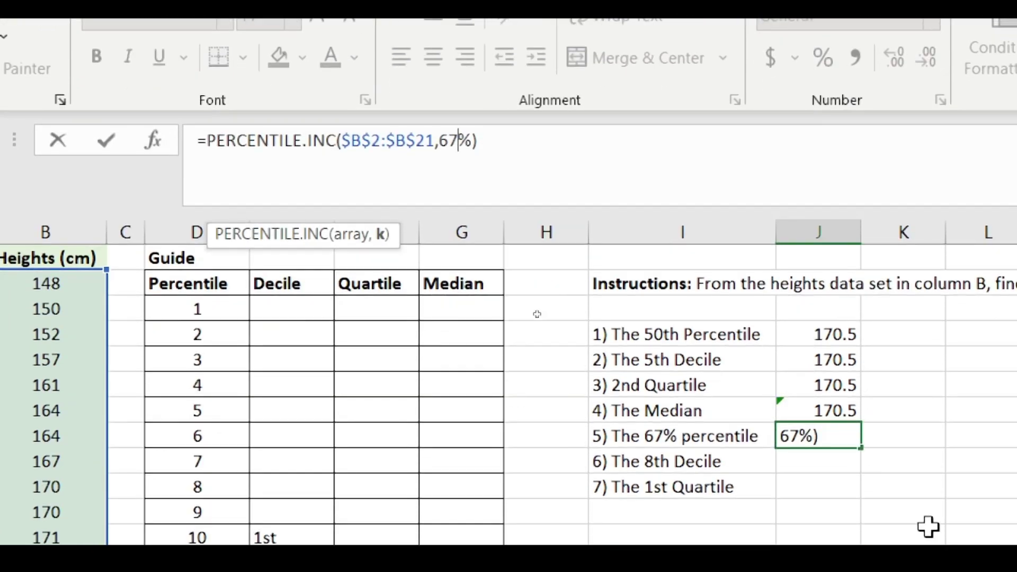
key(Return)
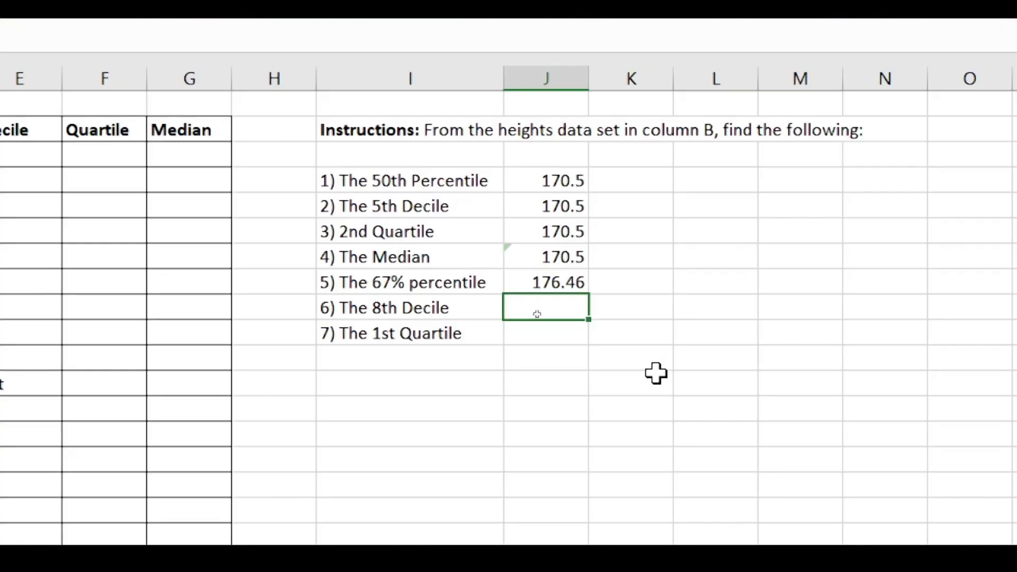
key(Up)
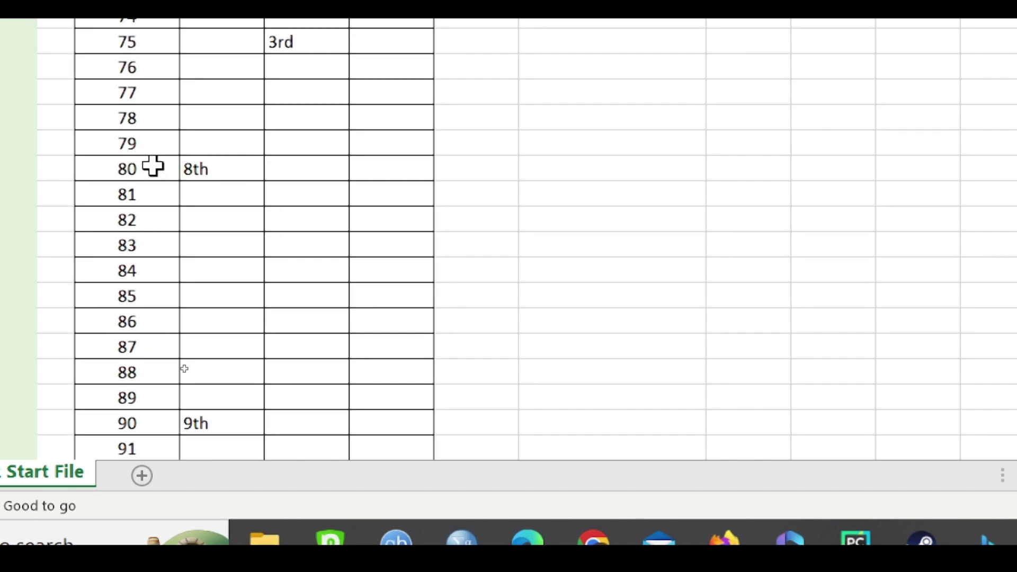
scroll(789, 196, up, 20)
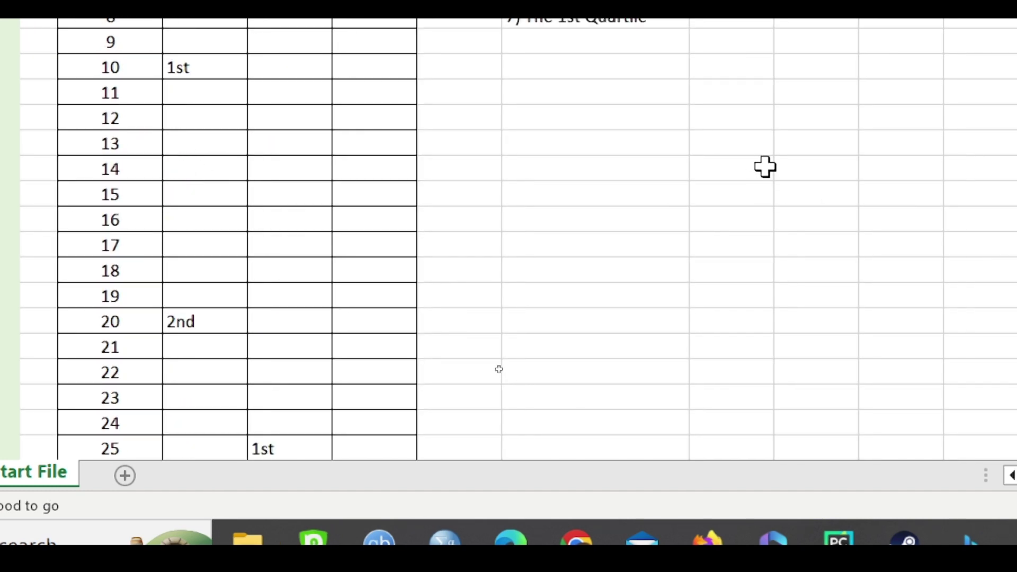
scroll(767, 159, up, 4)
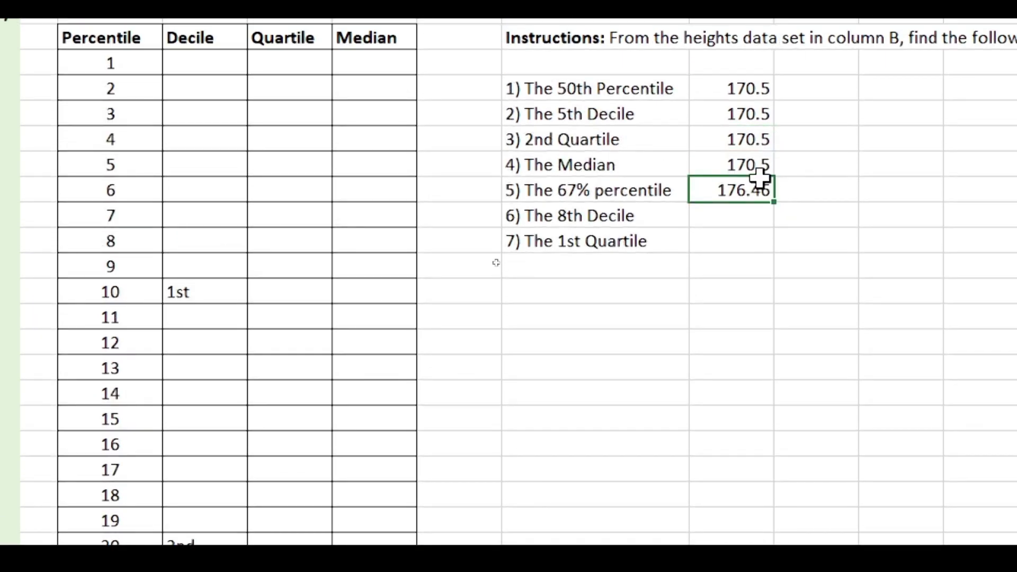
Copy the 5th Decile formula into the 8th Decile answer cell
click(741, 116)
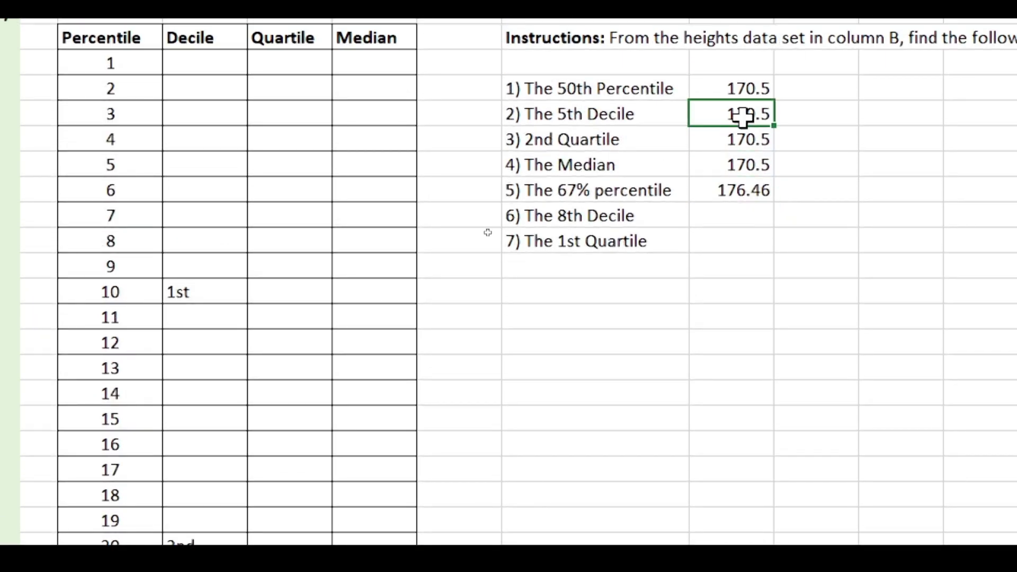
right_click(742, 114)
click(848, 50)
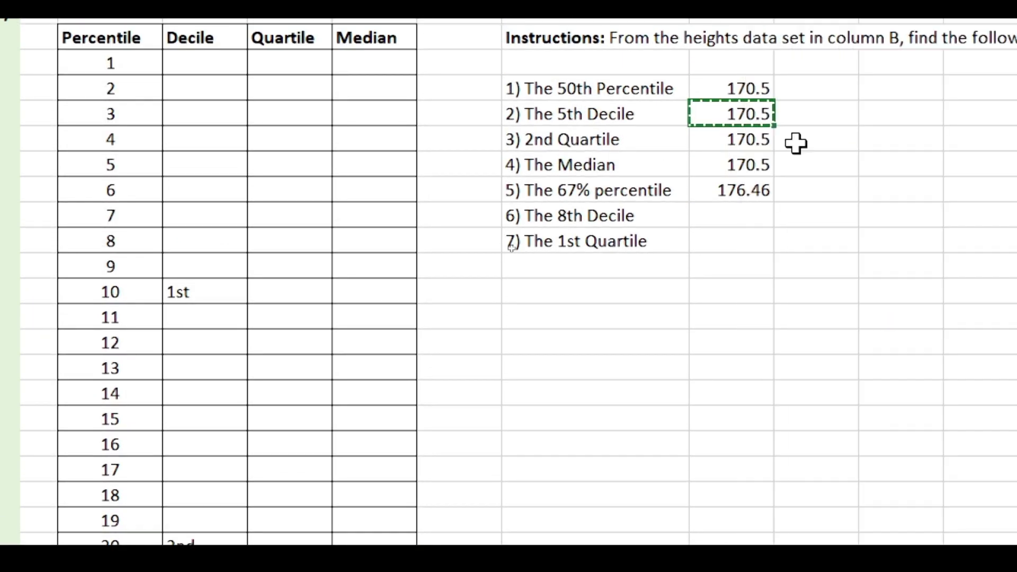
click(742, 217)
right_click(742, 219)
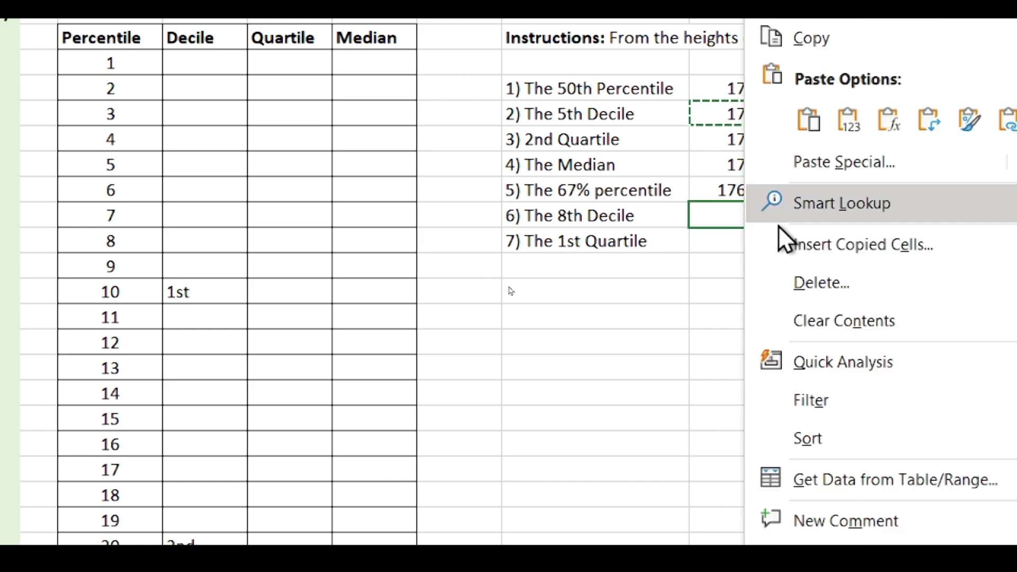
click(817, 122)
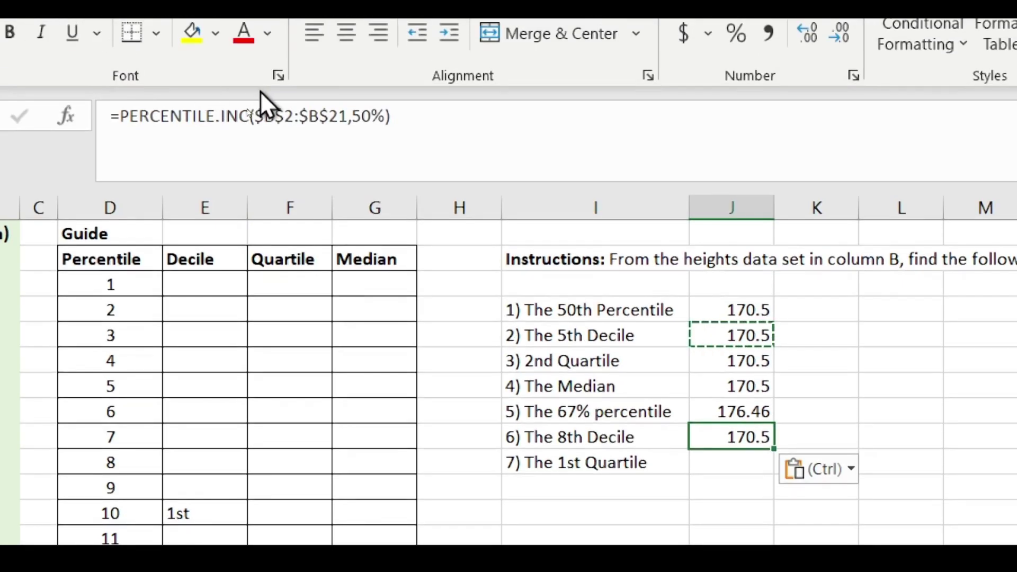
Edit the pasted formula's percentage from 50% to 80%, giving 182.4
click(365, 115)
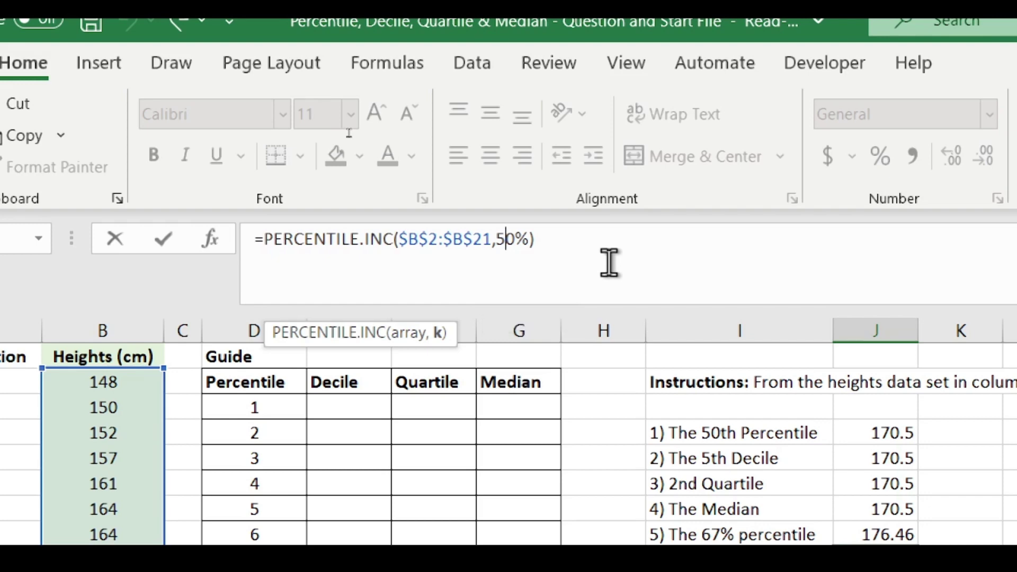
key(BackSpace)
text(8)
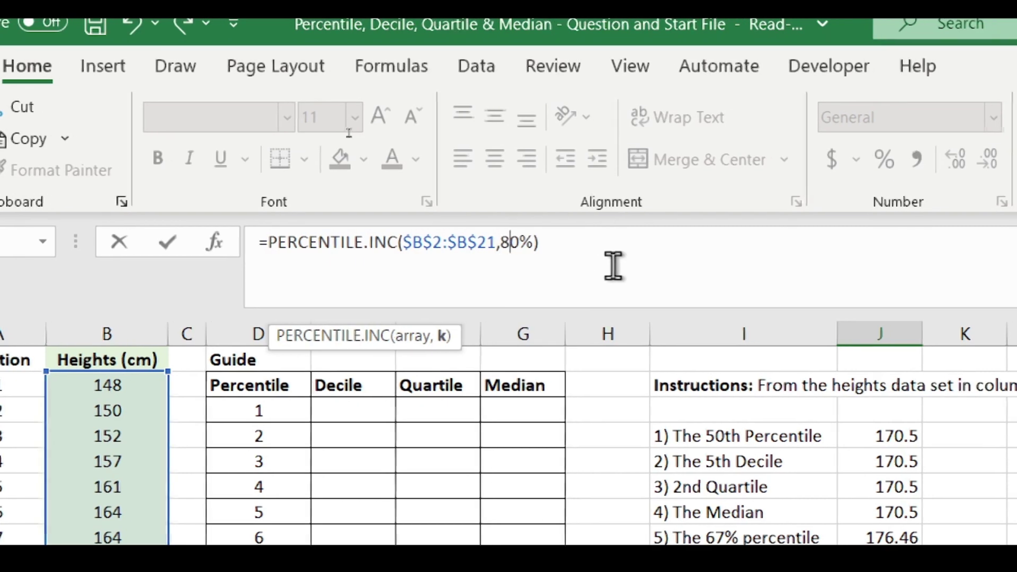
key(Return)
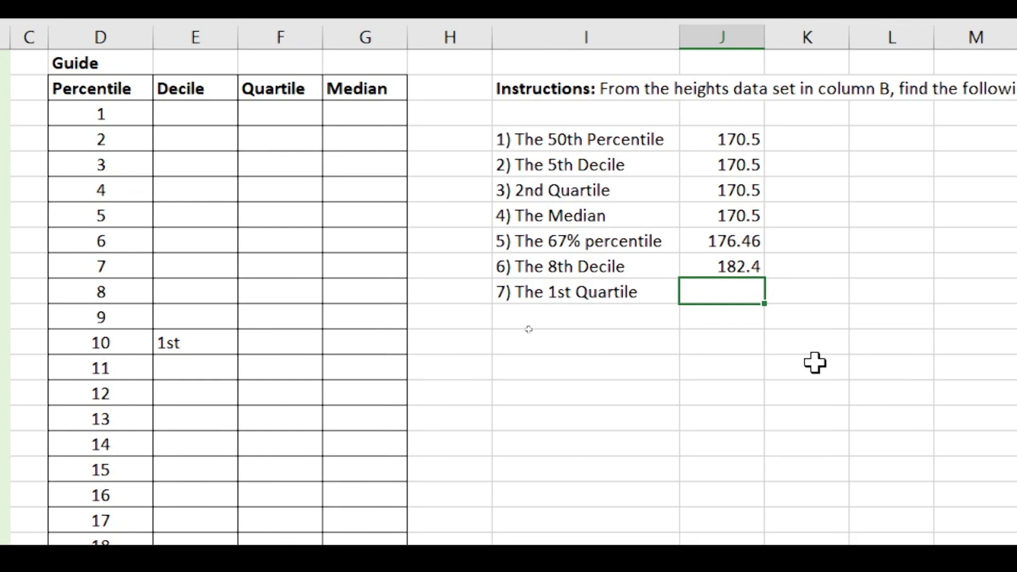
Enter a QUARTILE.INC formula over heights B2:B21 with quart 1, returning 163.25
click(747, 195)
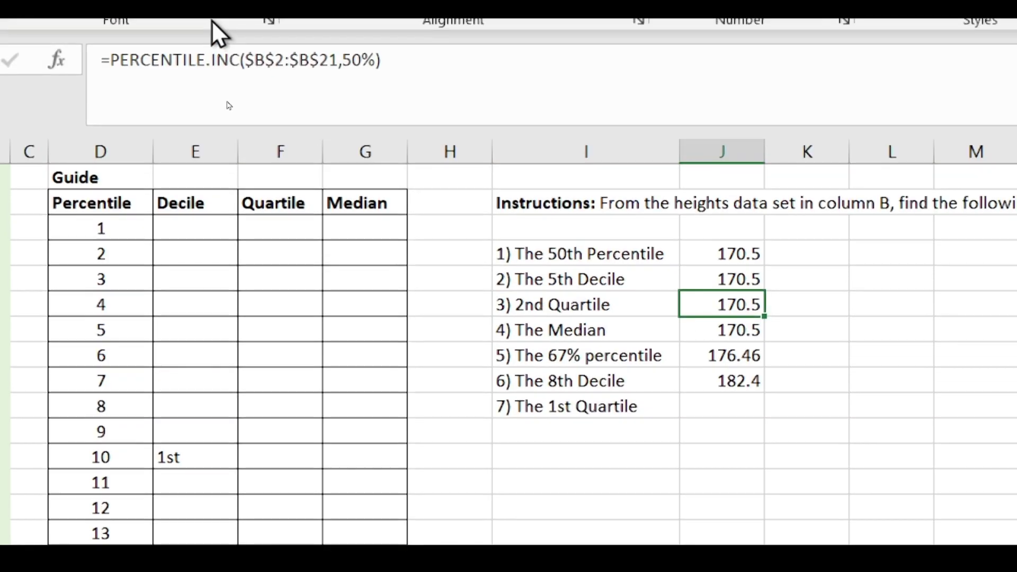
click(740, 414)
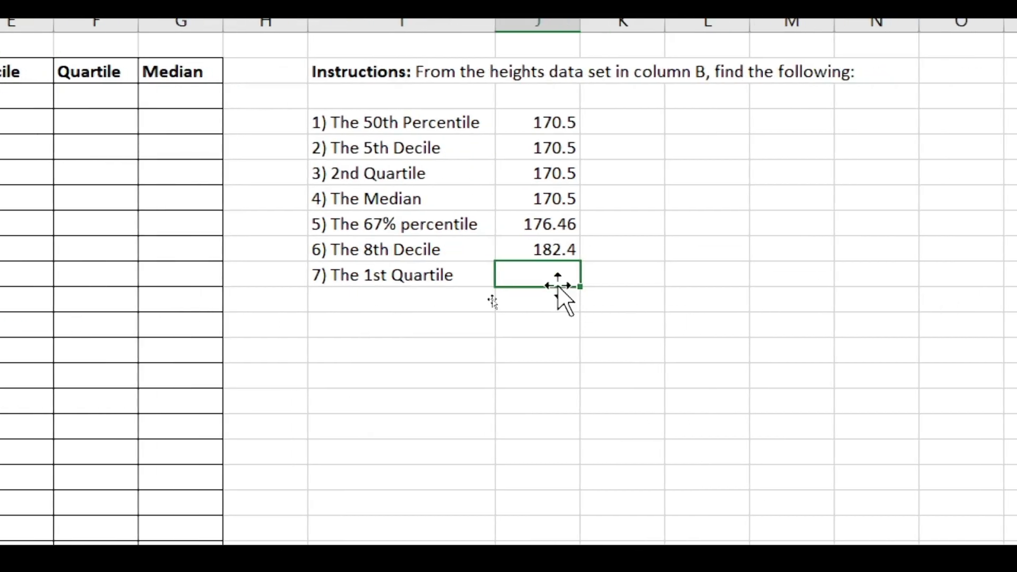
text(=)
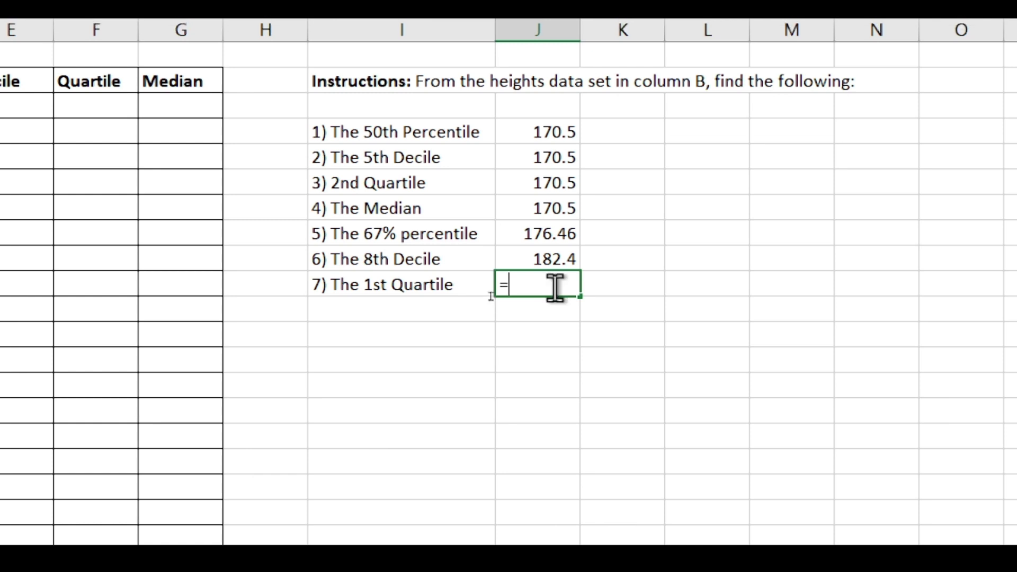
text(qua)
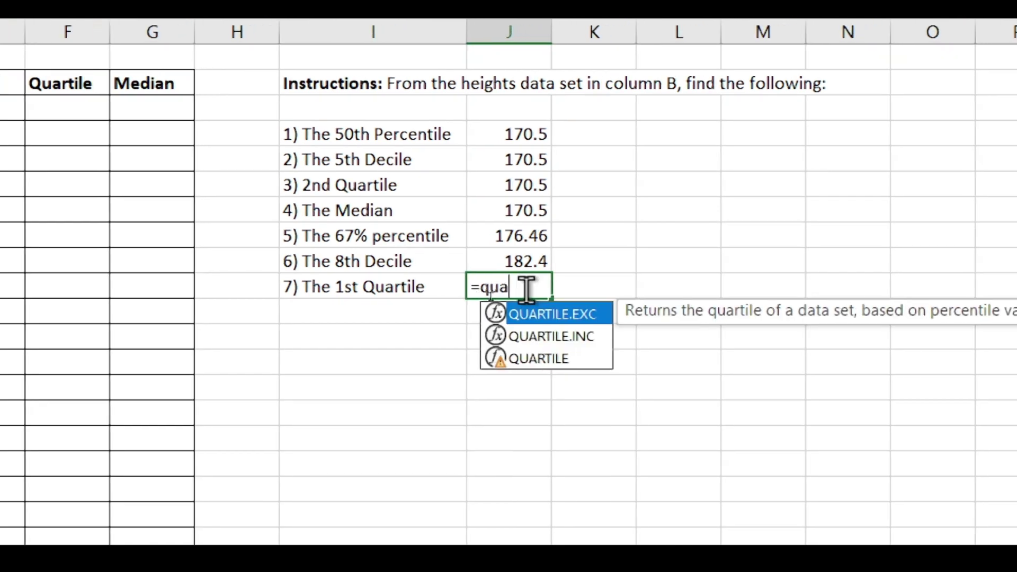
double_click(564, 331)
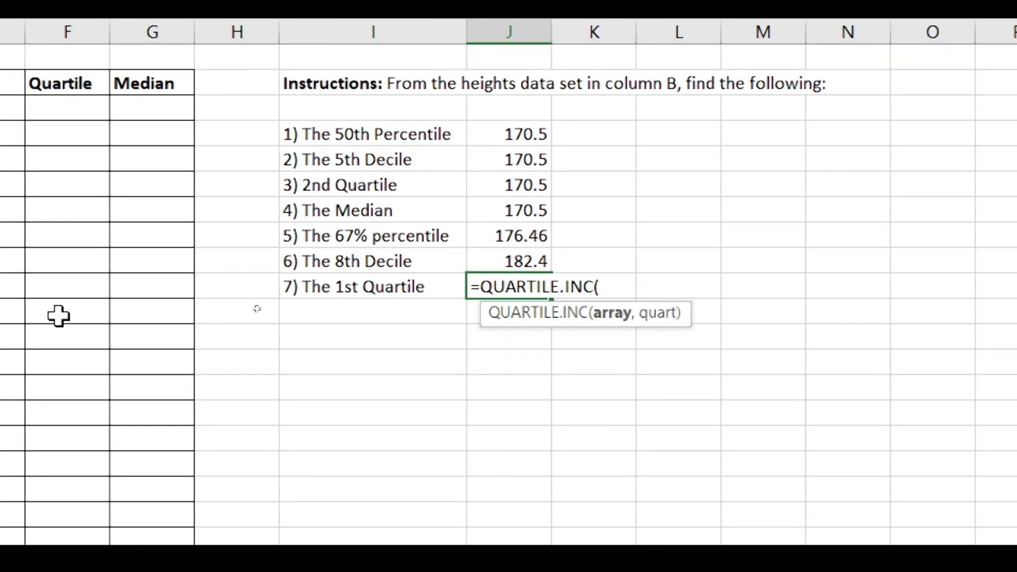
drag(172, 83, 165, 438)
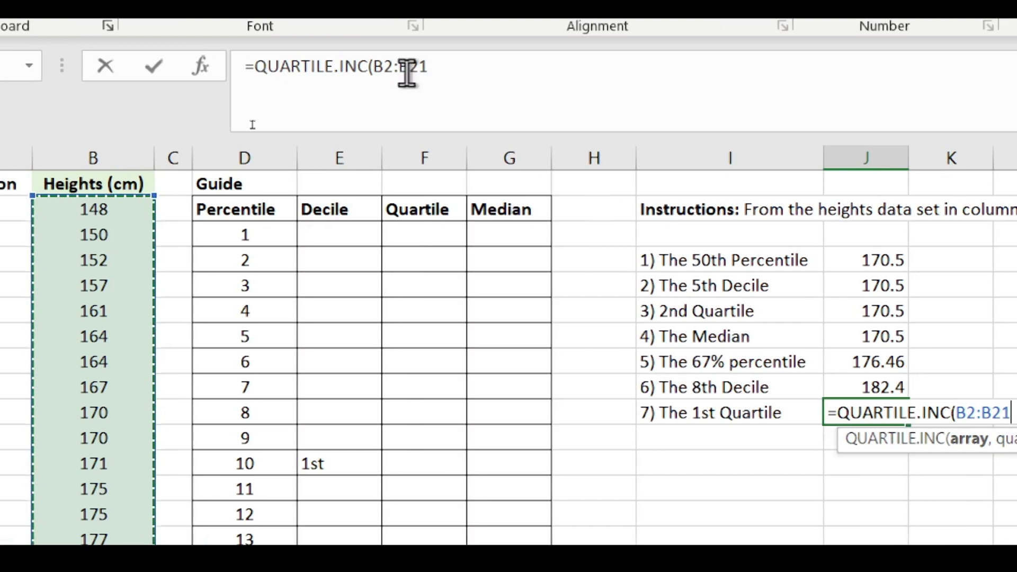
click(173, 55)
text(,)
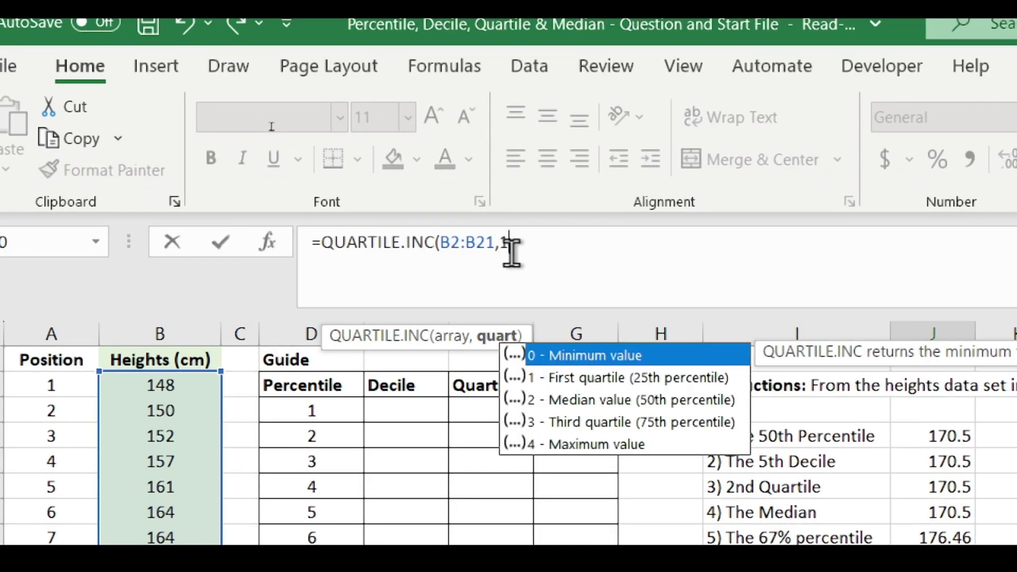
text(1))
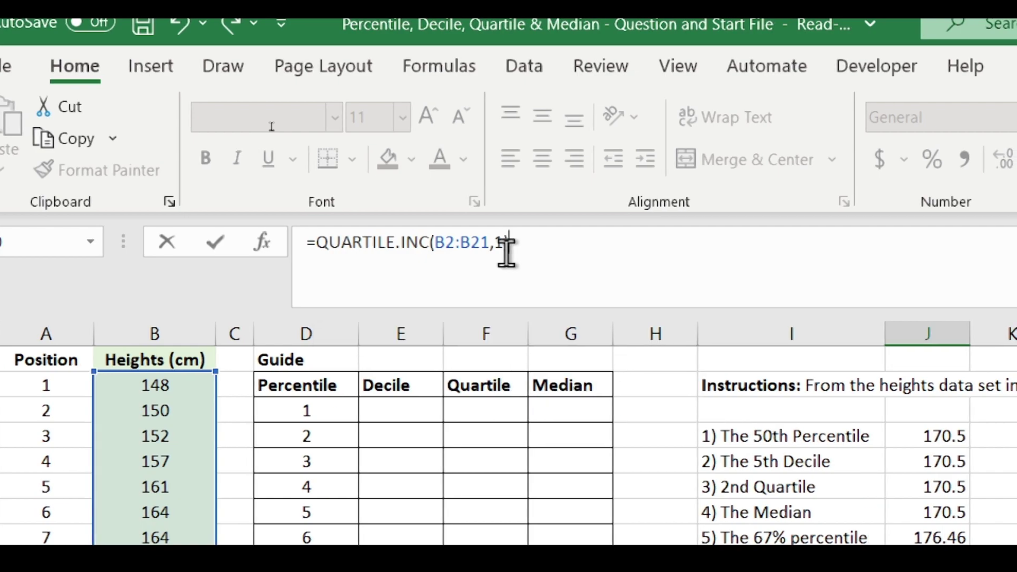
key(Return)
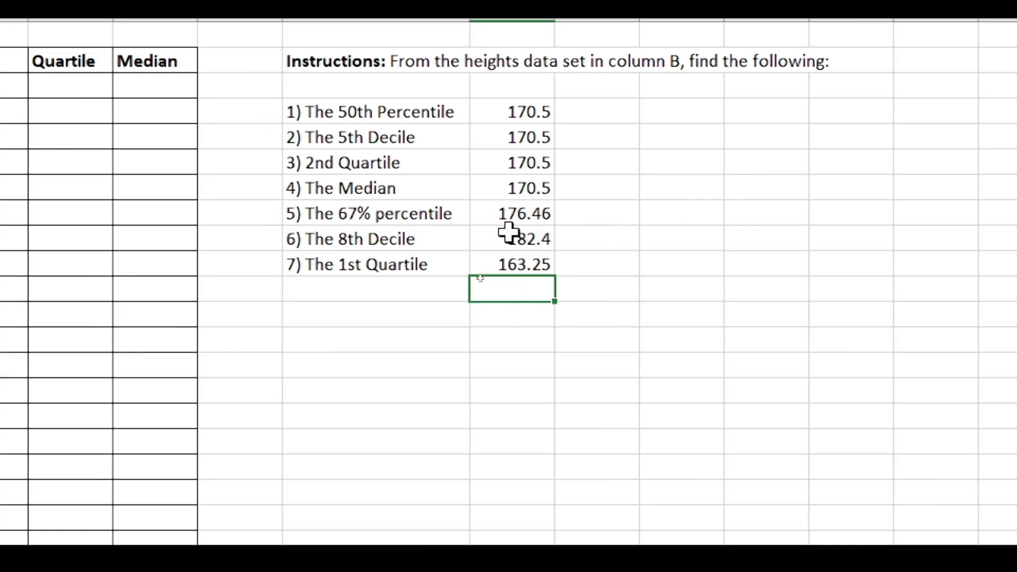
click(667, 112)
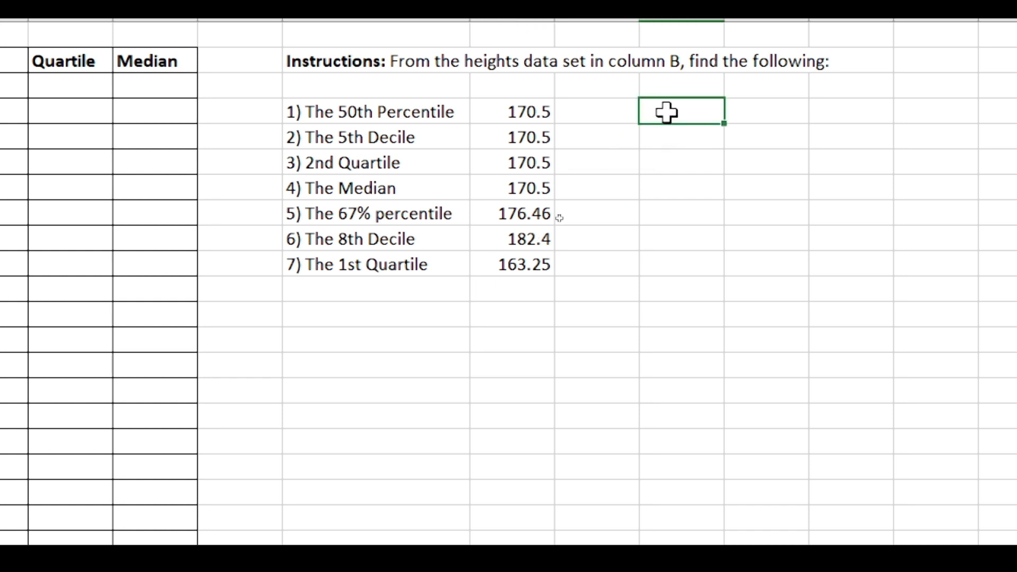